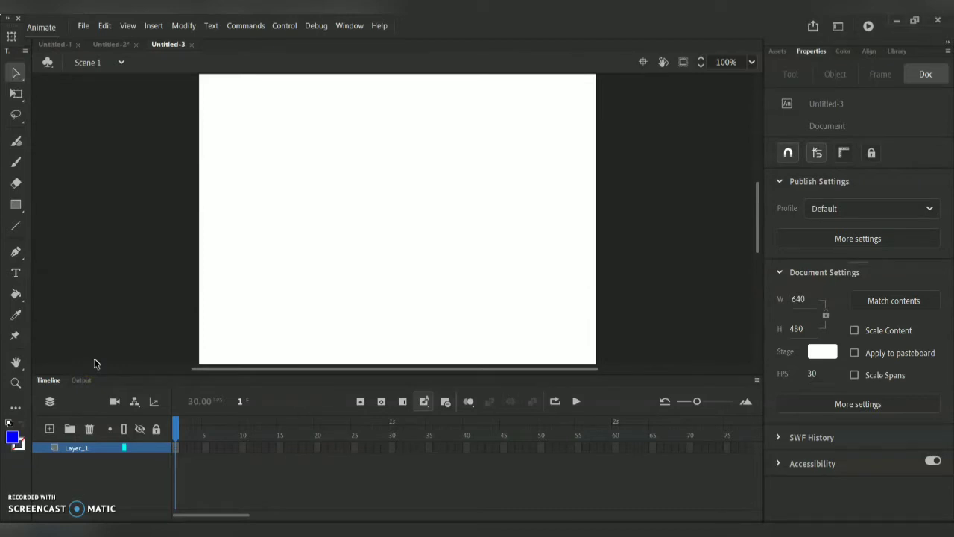
Step: Rename Layer_1 in the Timeline to 'BG'
double_click(84, 445)
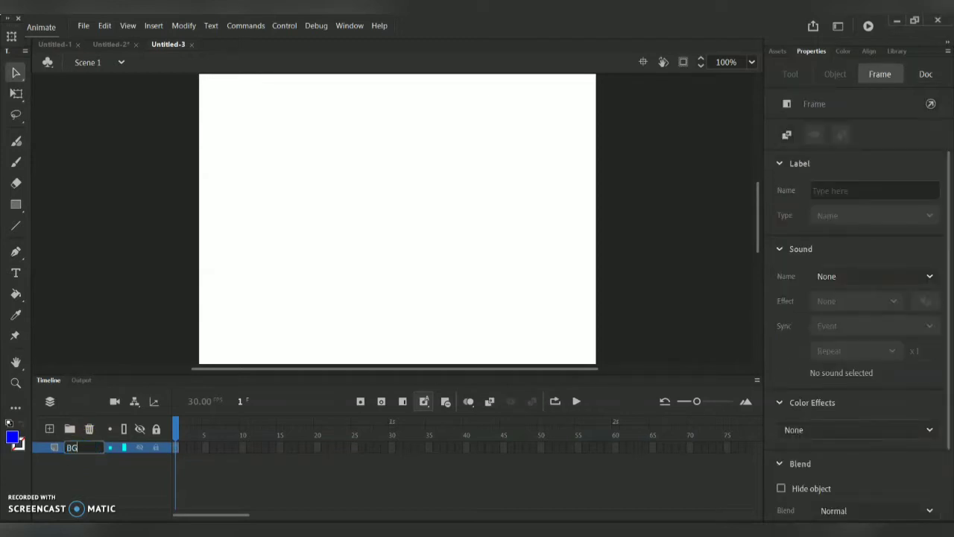
Step: Import the street-side scene image onto the stage using Import to Stage
click(83, 25)
mouse_move(121, 198)
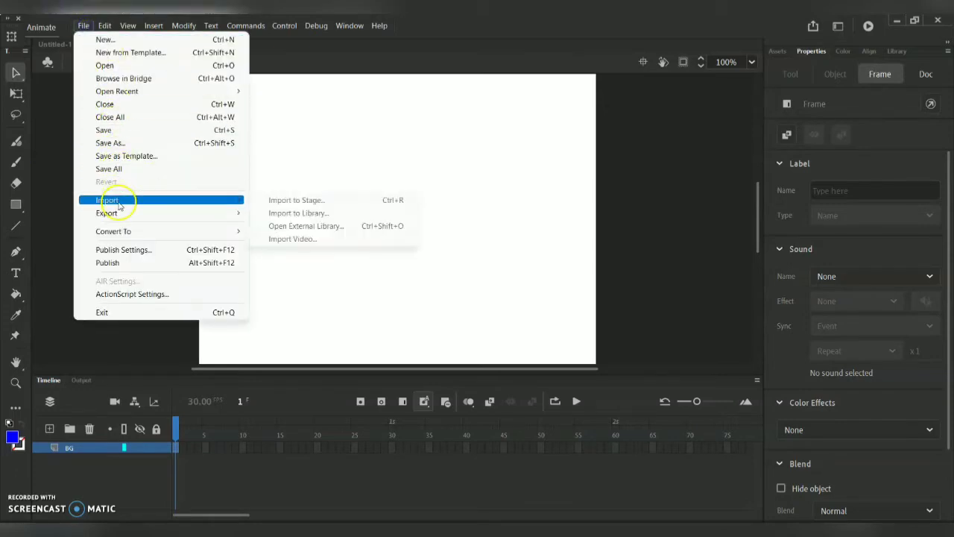
click(287, 201)
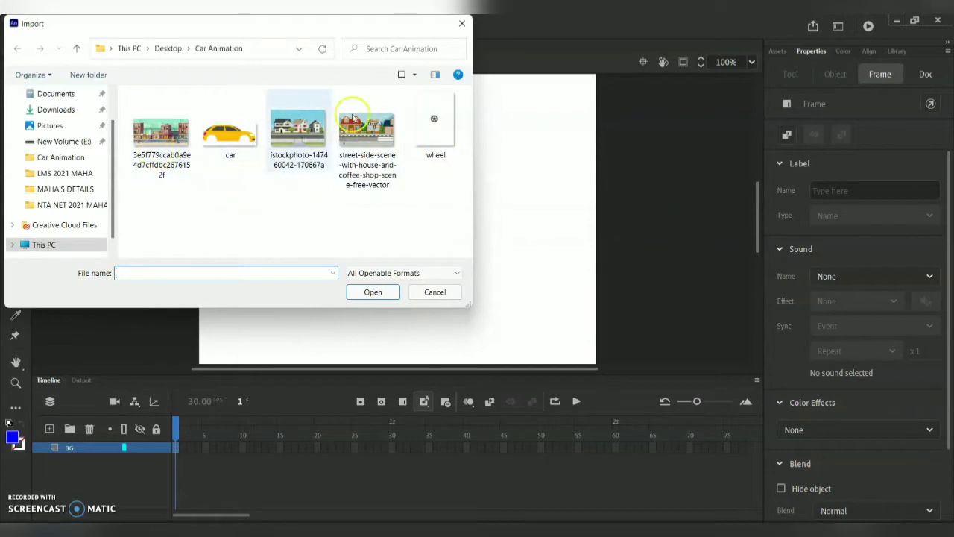
double_click(369, 187)
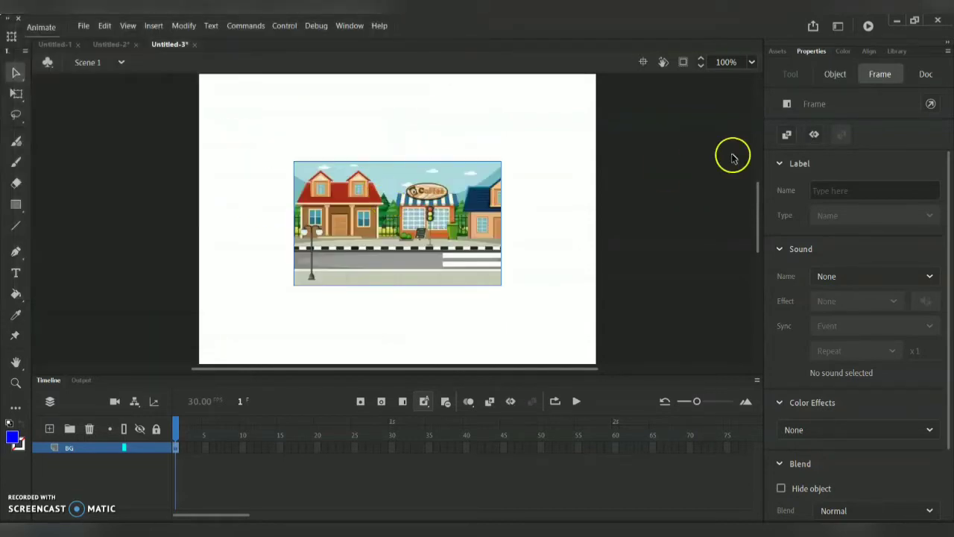
Step: Zoom the stage out to 25% and select the street scene bitmap
click(582, 97)
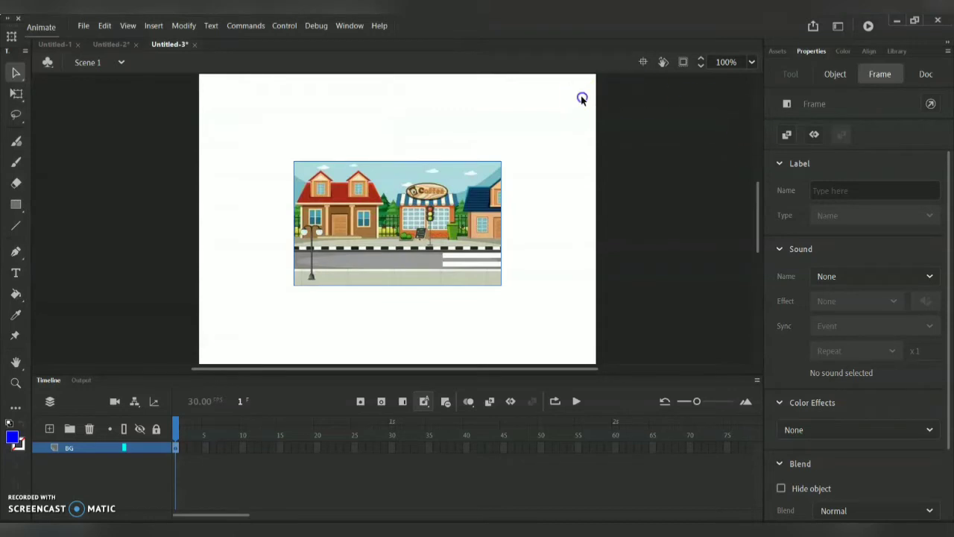
click(750, 63)
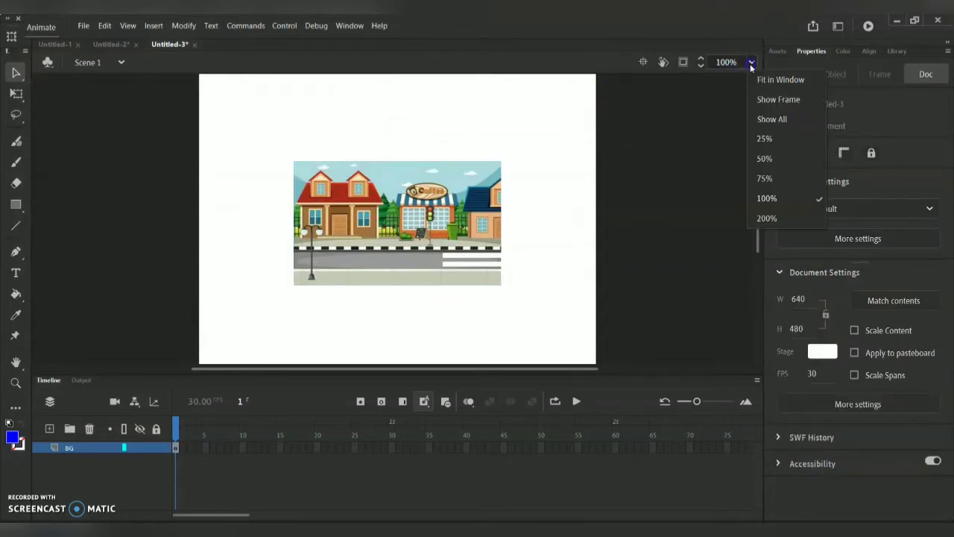
click(766, 138)
click(419, 223)
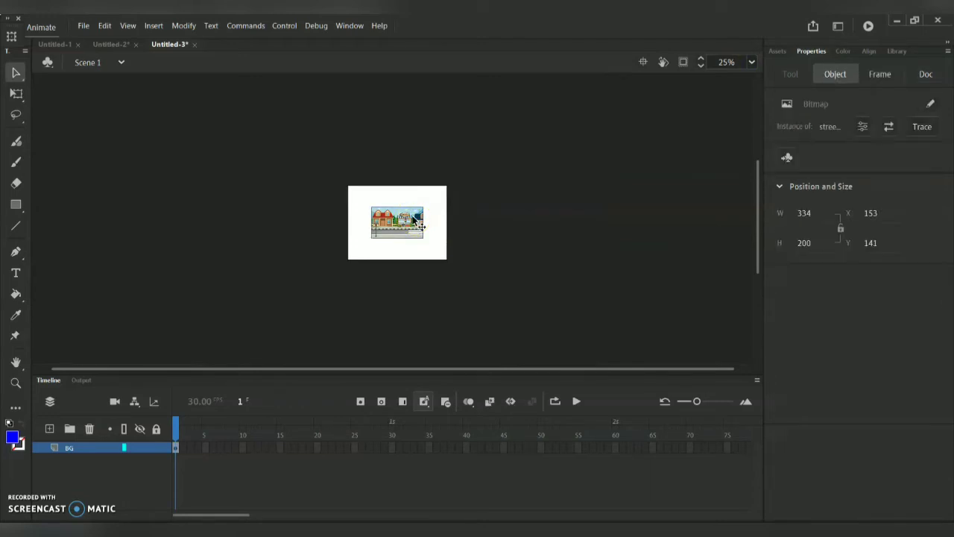
Step: Scale the street scene bitmap up to 640 wide with Free Transform
click(17, 93)
click(373, 235)
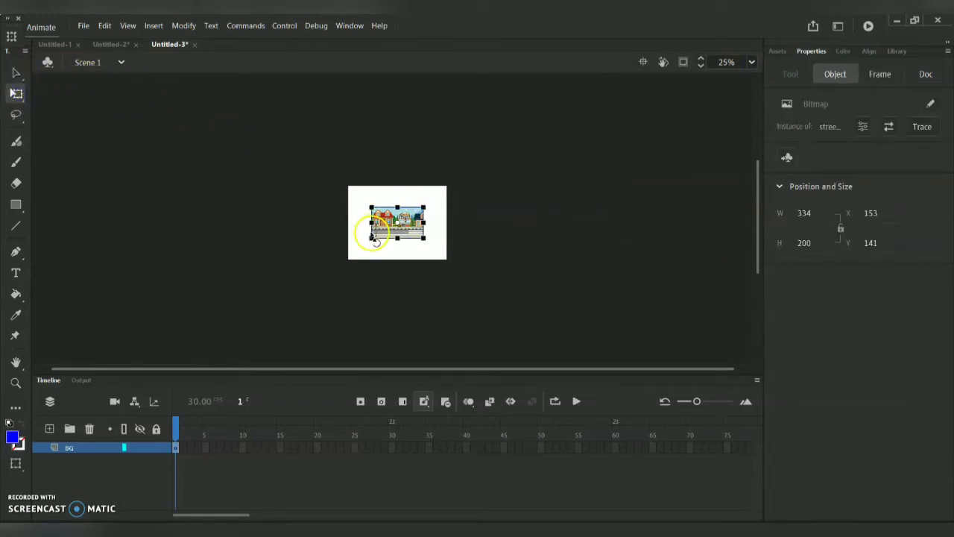
drag(363, 250, 397, 261)
click(392, 257)
click(399, 259)
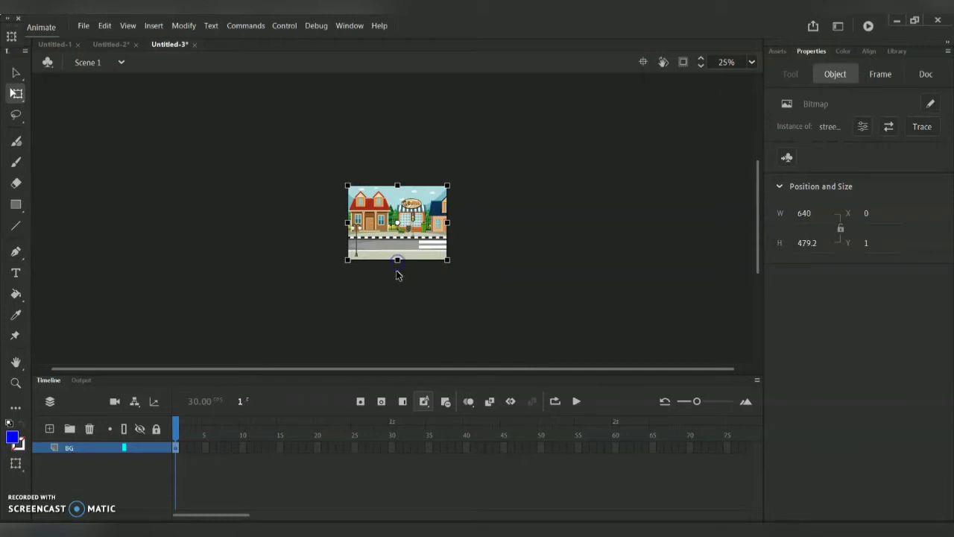
click(399, 298)
Step: Alt-drag a copy to the left, then duplicate both copies further left
click(400, 260)
drag(396, 253, 298, 246)
click(341, 292)
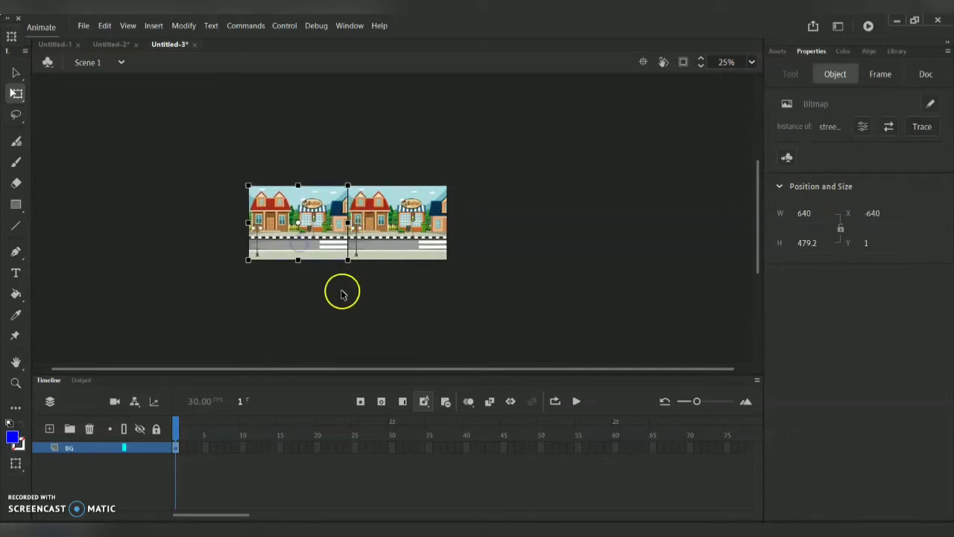
click(316, 253)
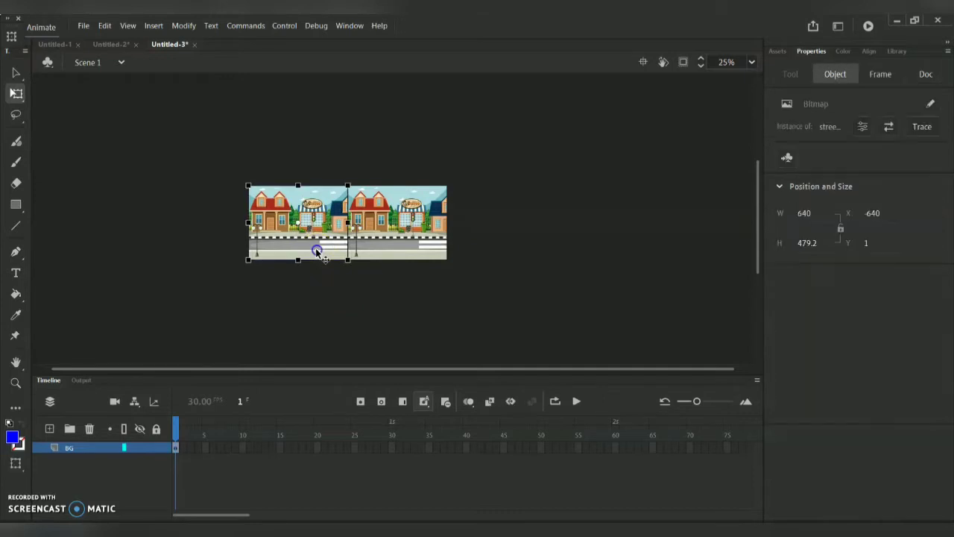
shift+click(420, 240)
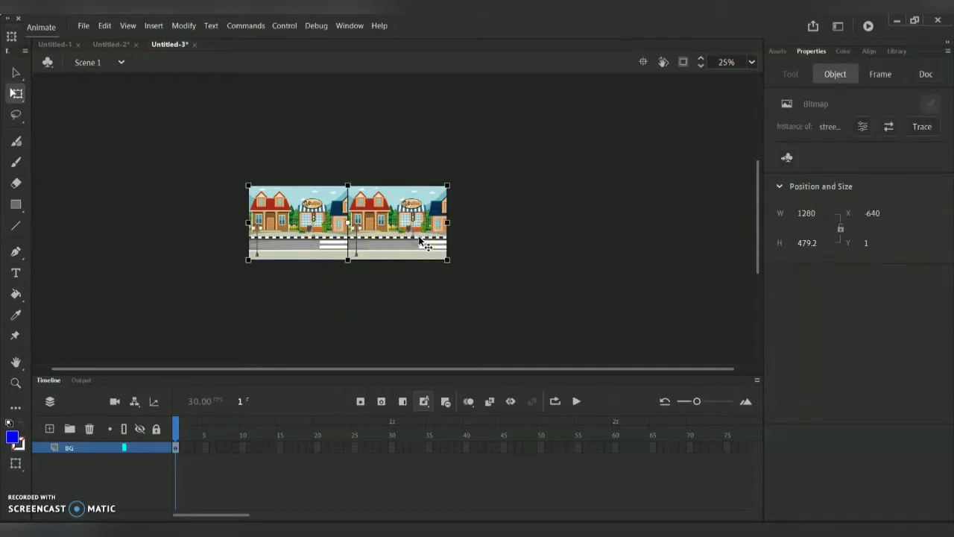
drag(517, 239, 217, 232)
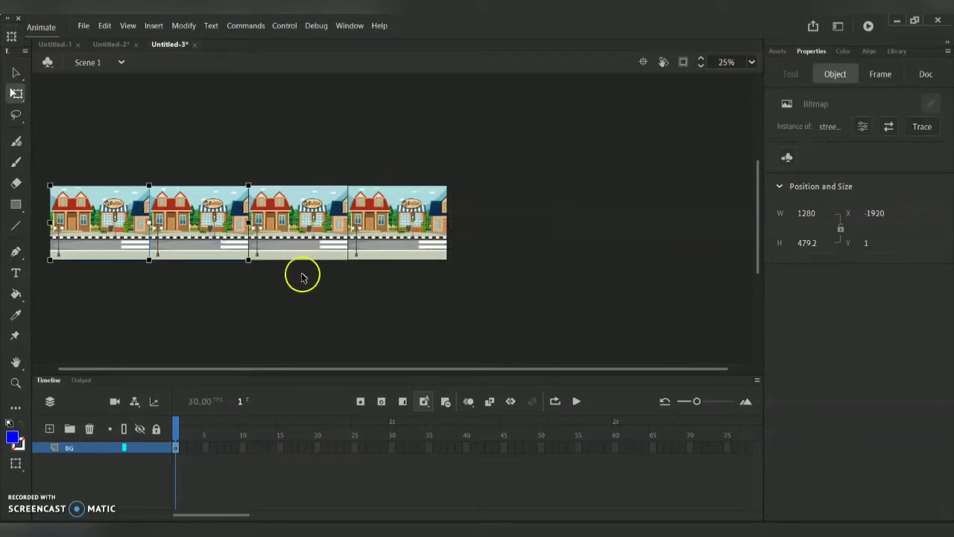
click(302, 277)
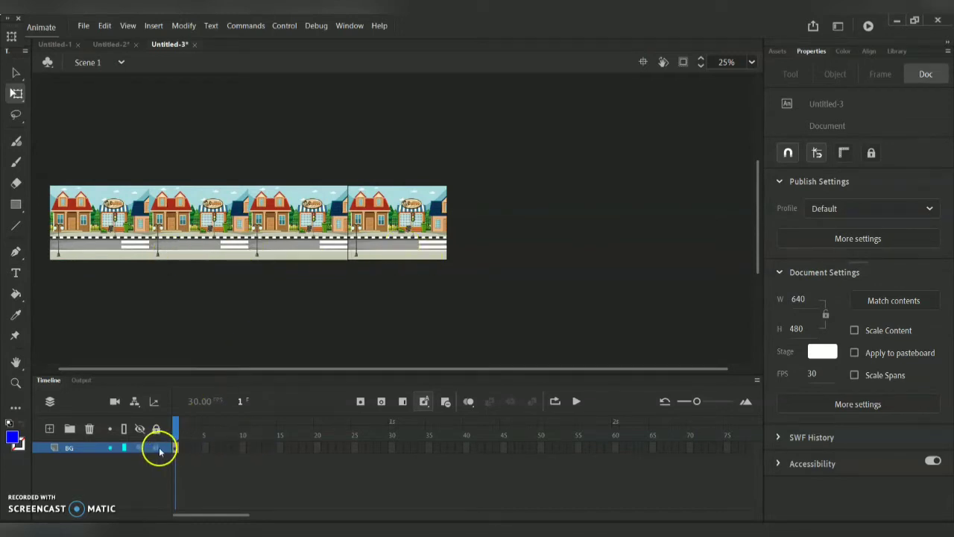
Step: Add a new layer above BG and name it CAR
click(50, 429)
double_click(78, 447)
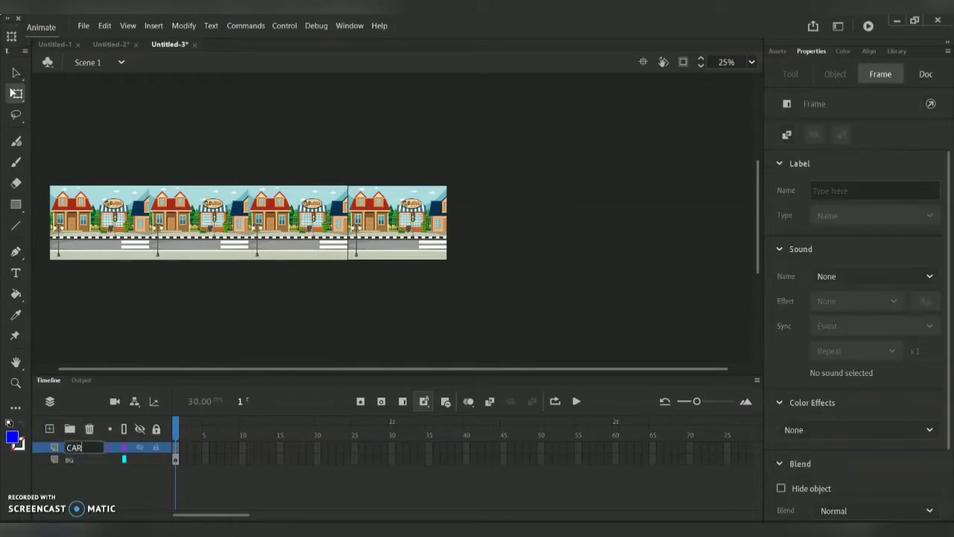
key(Return)
Step: Import the car image onto the stage
click(86, 25)
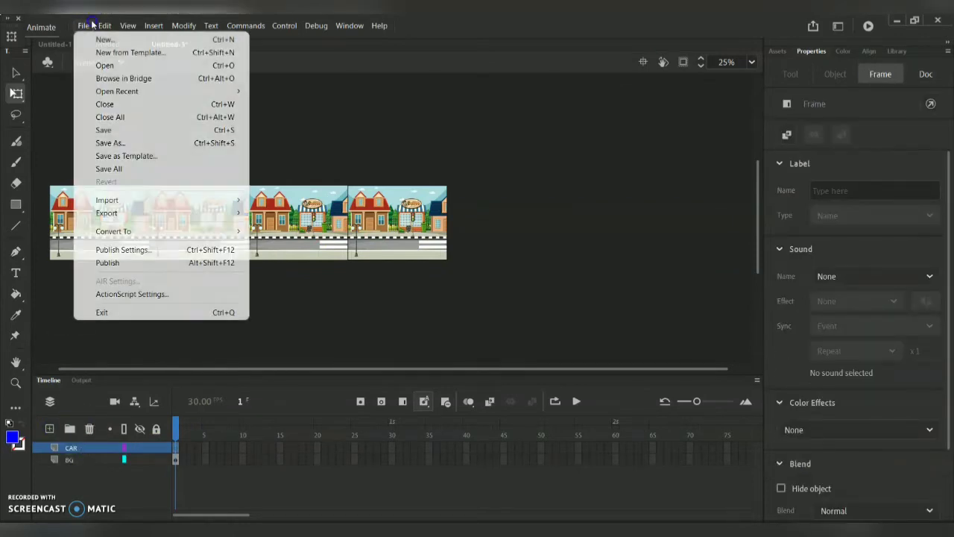
mouse_move(147, 207)
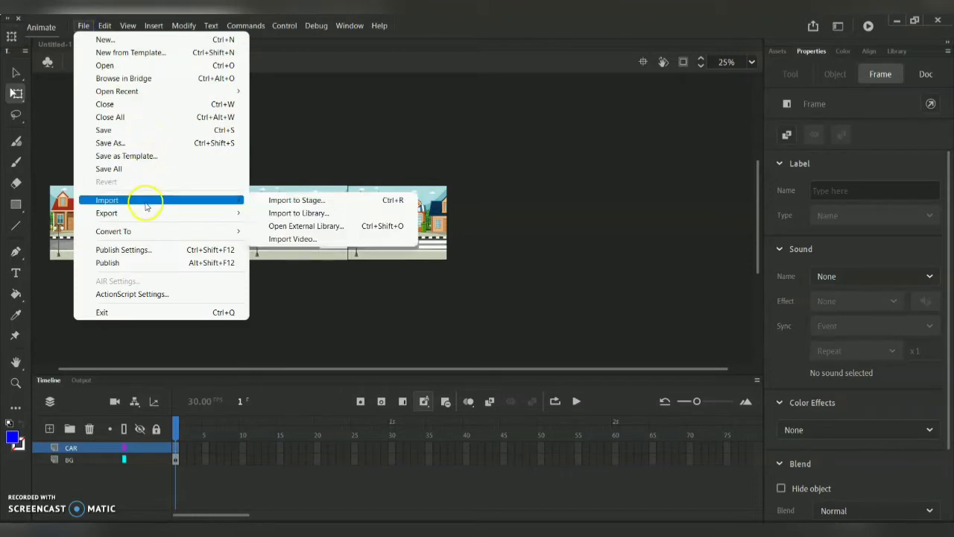
click(297, 204)
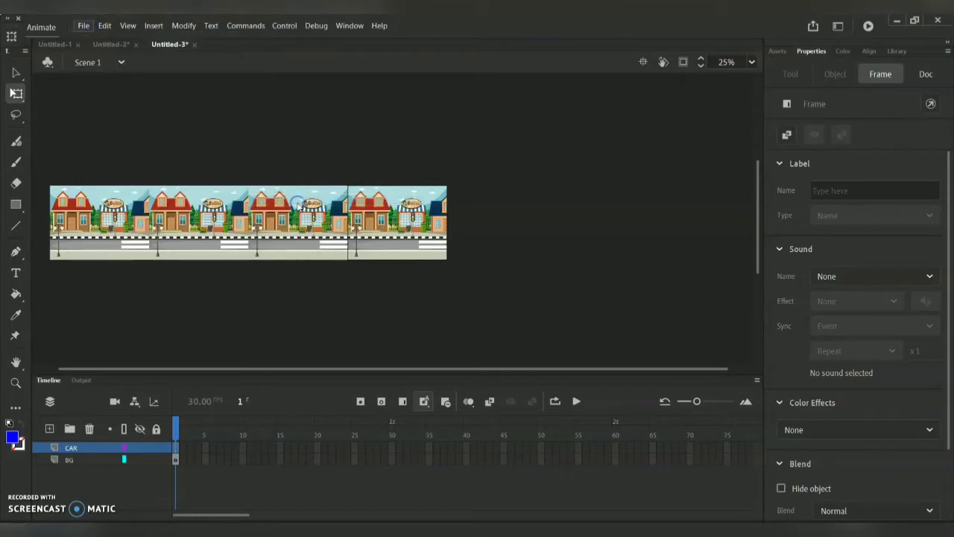
click(240, 141)
double_click(240, 141)
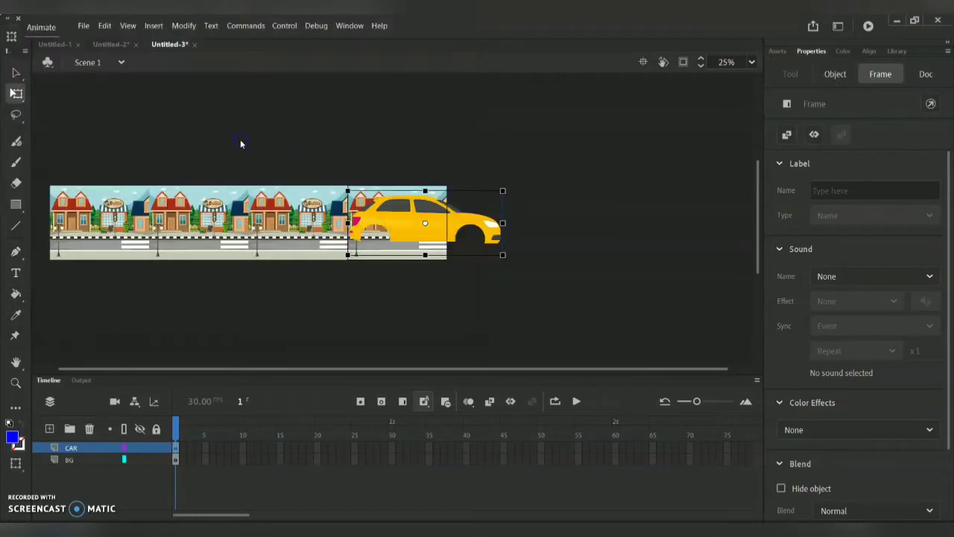
Step: At 50% zoom, flip the car to face left and shrink it to 227.45×108.1
click(751, 64)
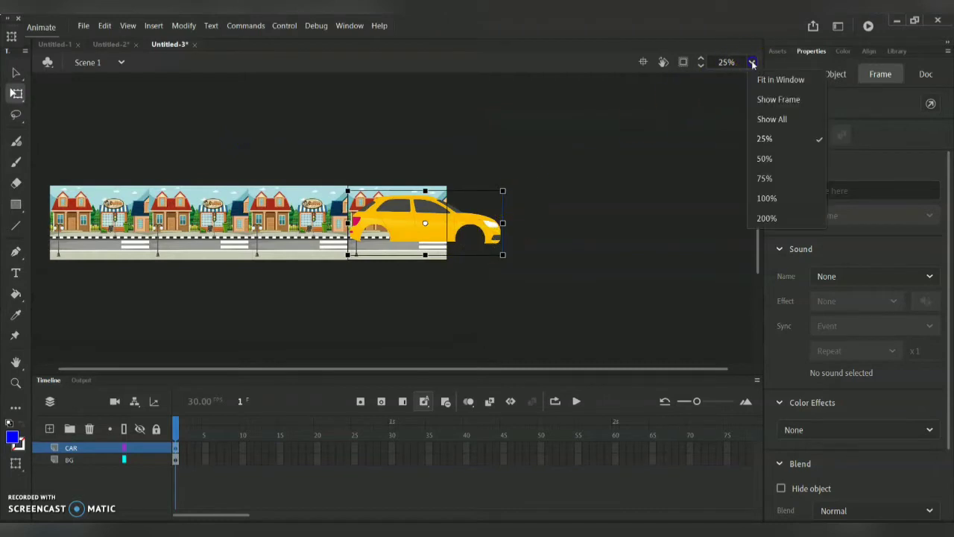
click(771, 156)
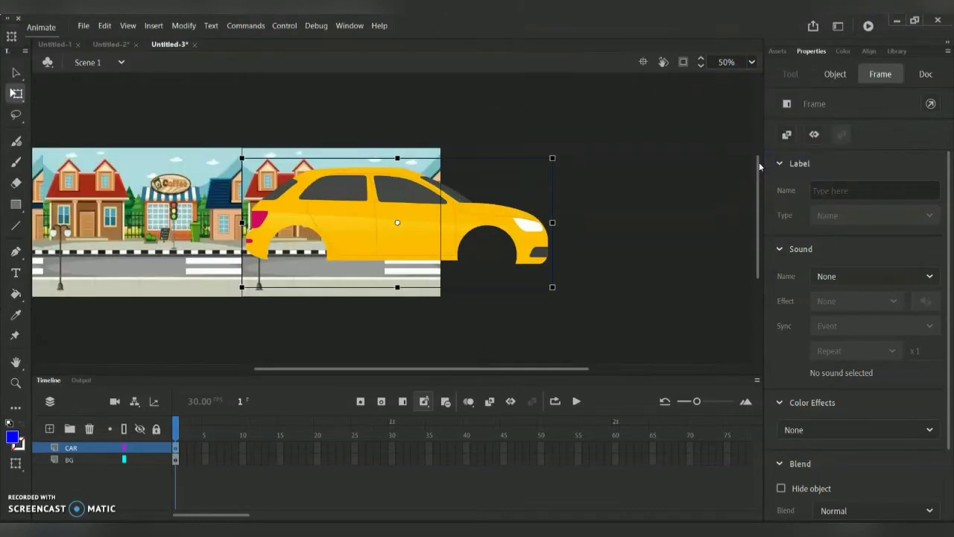
drag(242, 222, 530, 222)
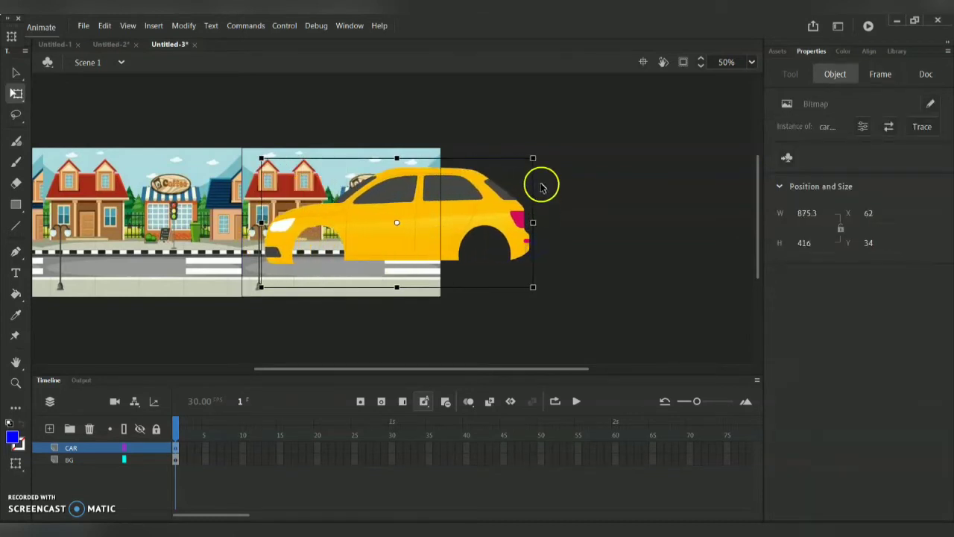
drag(533, 155, 415, 251)
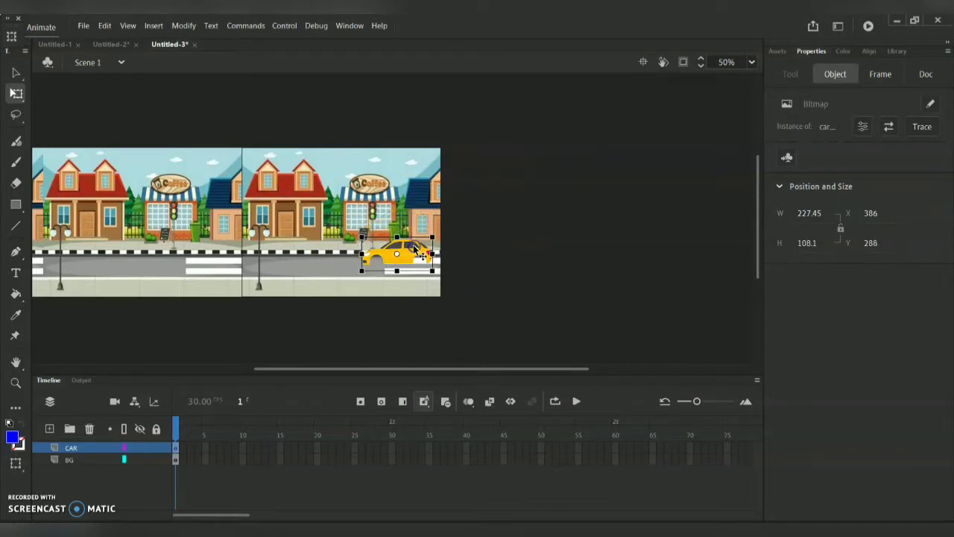
click(462, 237)
Step: Add a layer above CAR named FRONT WHEEL, accepting the corrected name FRONT_WHEEL
click(275, 340)
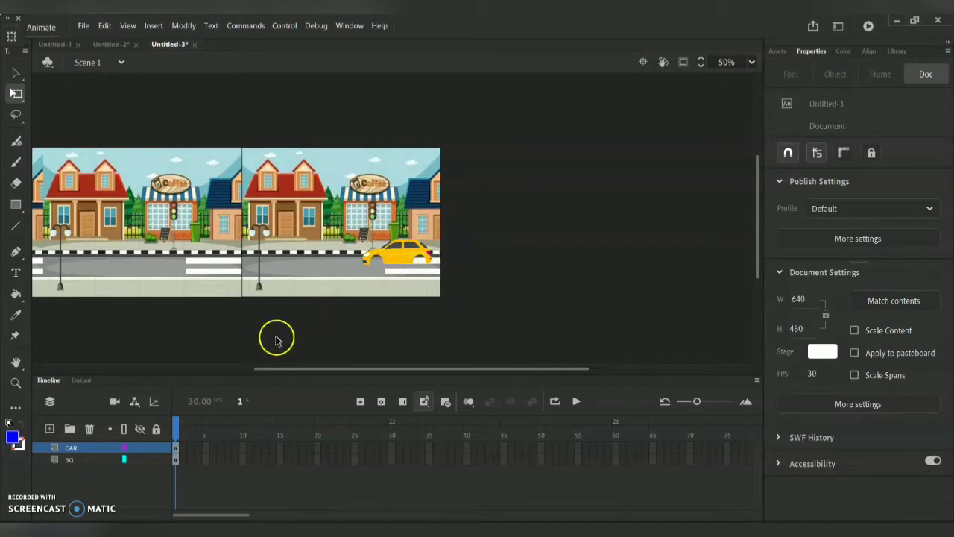
click(49, 428)
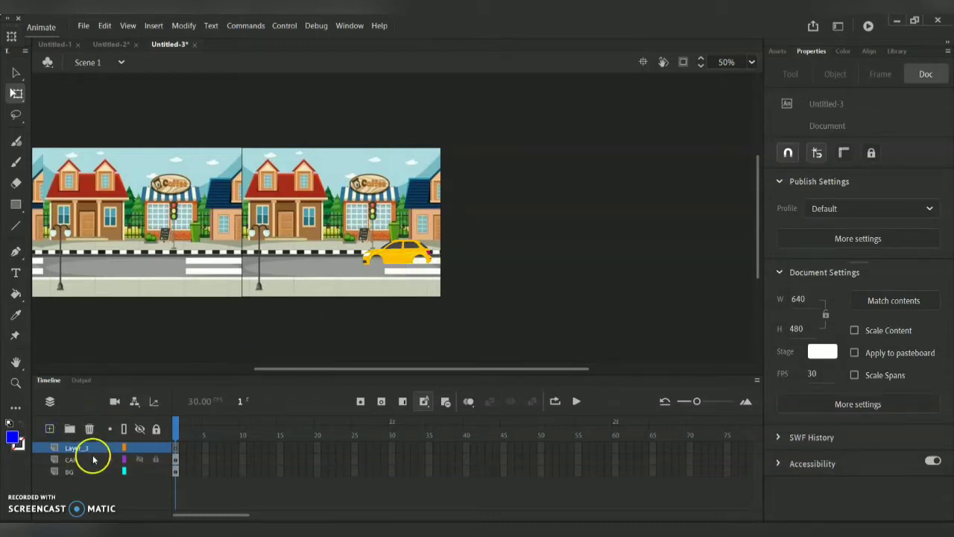
double_click(89, 446)
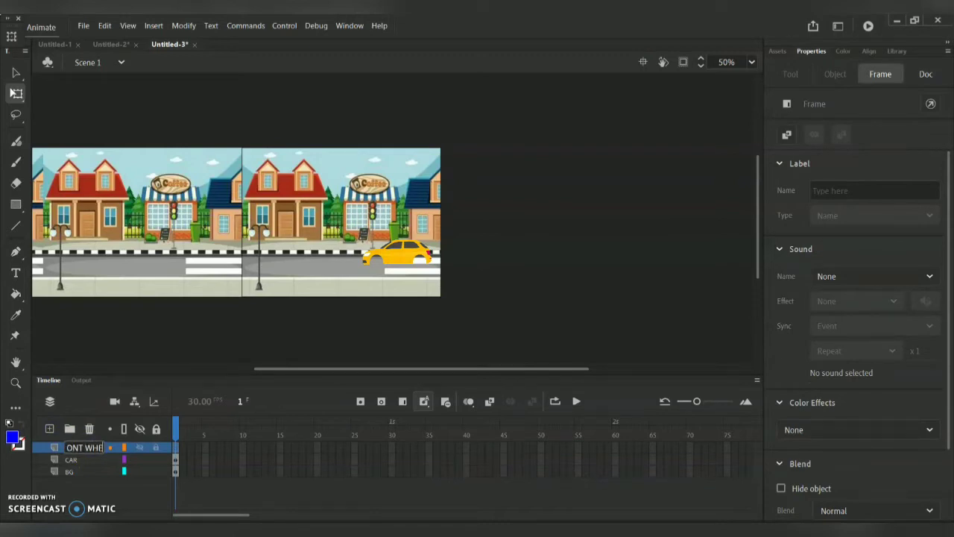
key(Return)
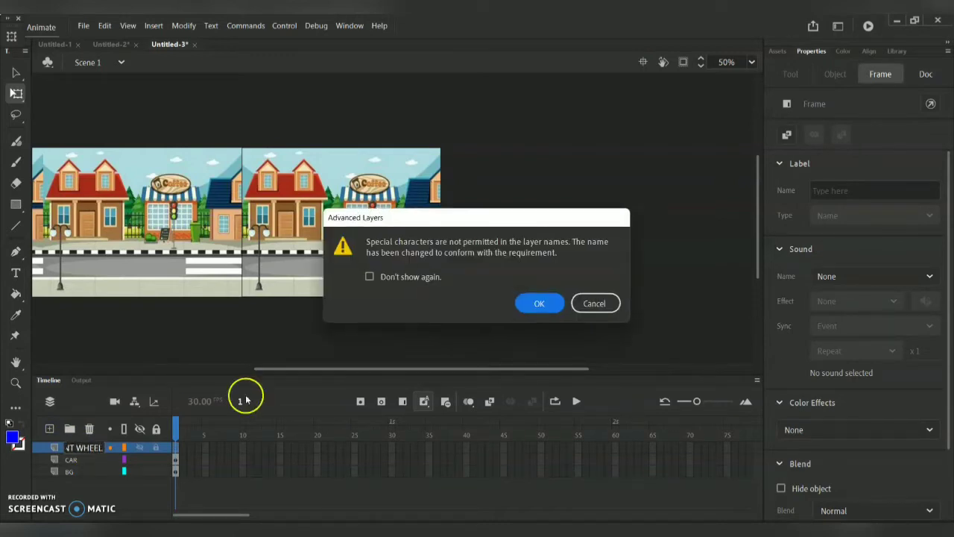
click(595, 305)
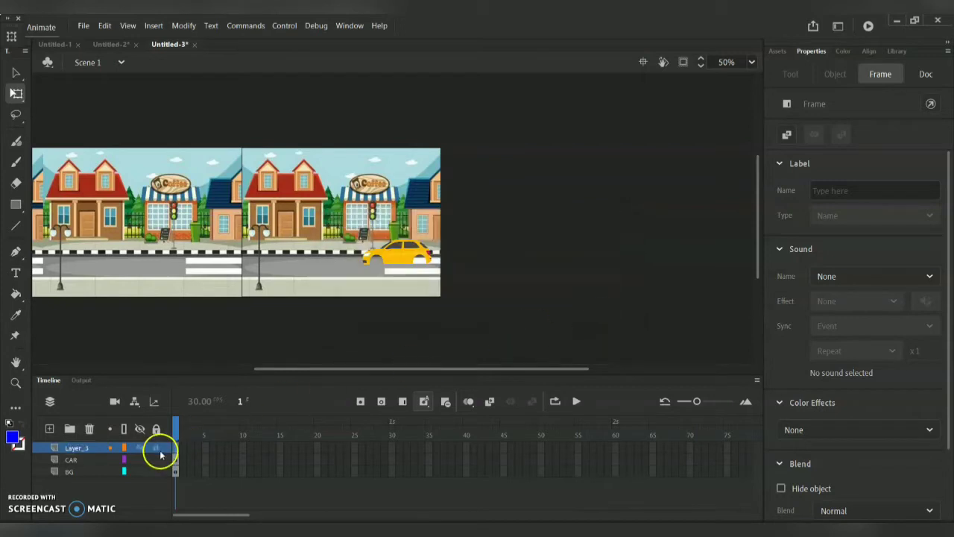
double_click(75, 448)
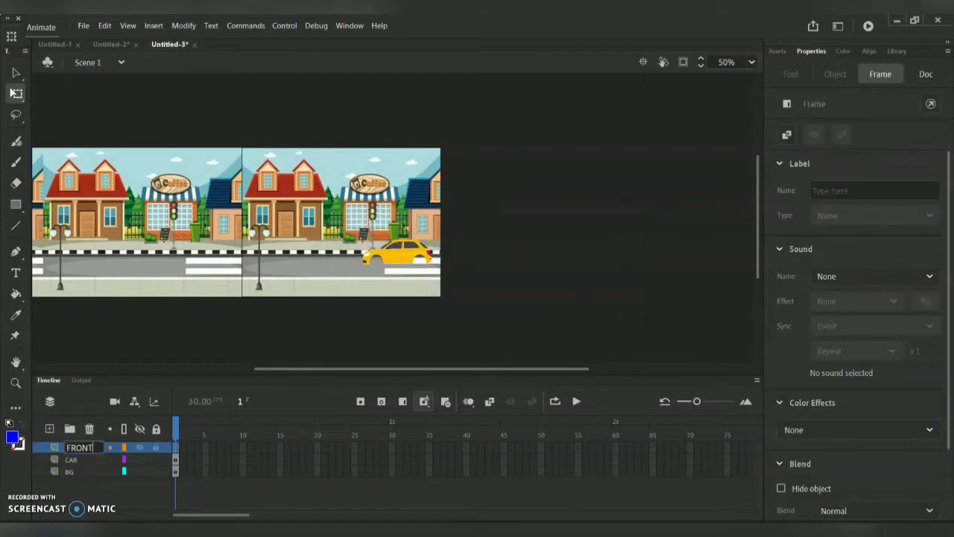
text(FRONT WHEEL)
key(Return)
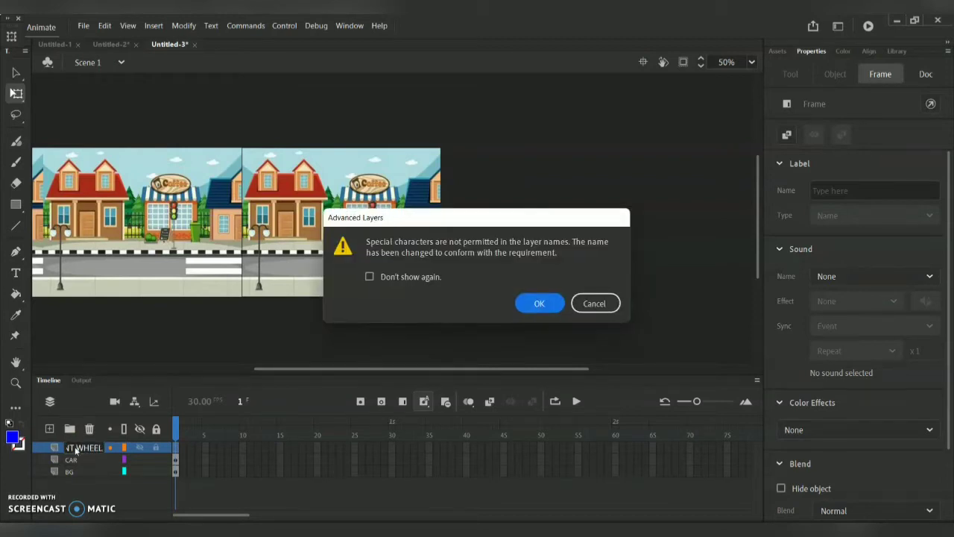
click(545, 310)
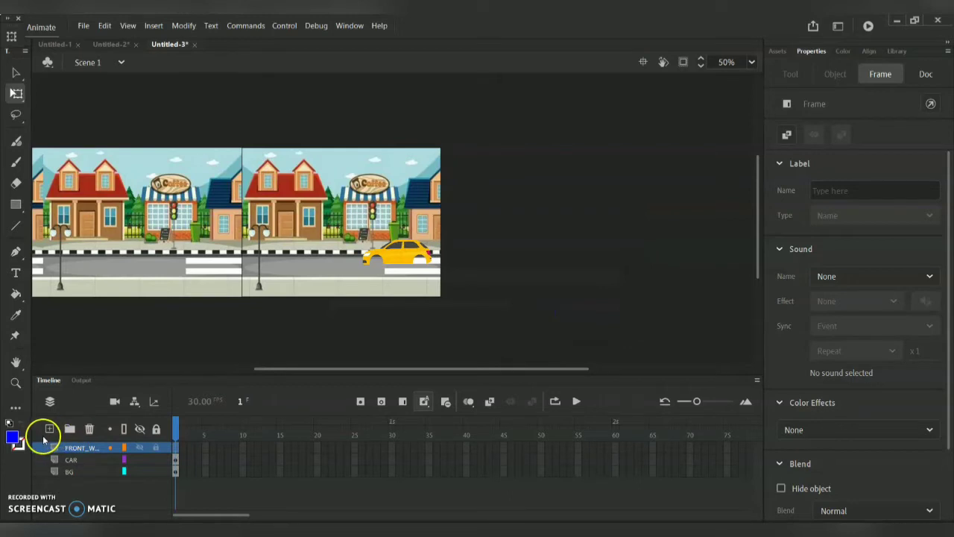
Step: Add another layer above it named BACK WHEEL, saved as BACK_WHEEL
click(49, 432)
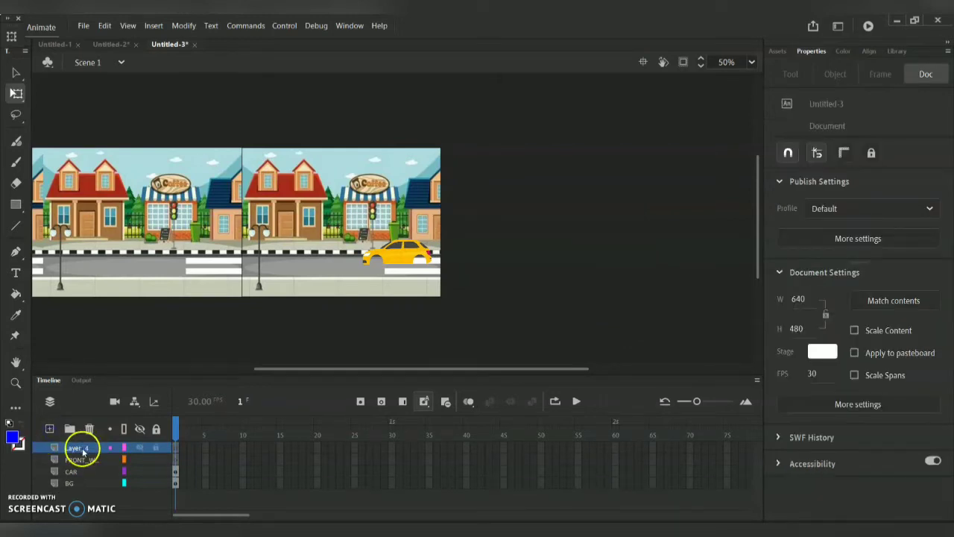
double_click(80, 448)
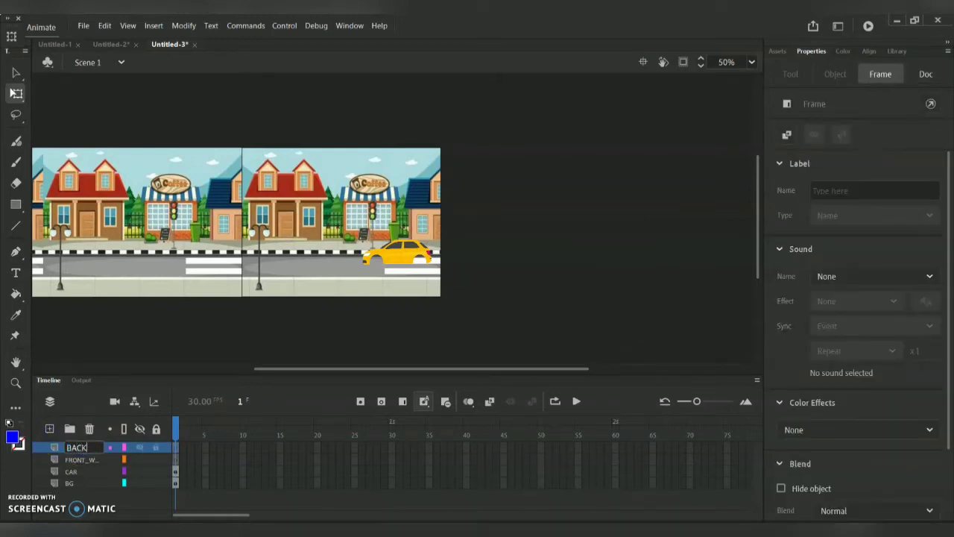
text(BACK WHEEL)
key(Return)
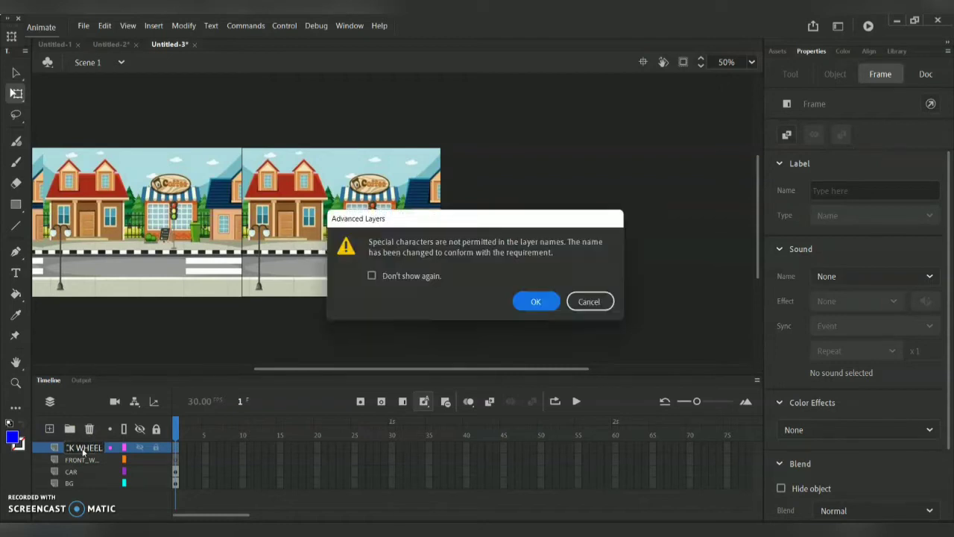
key(Return)
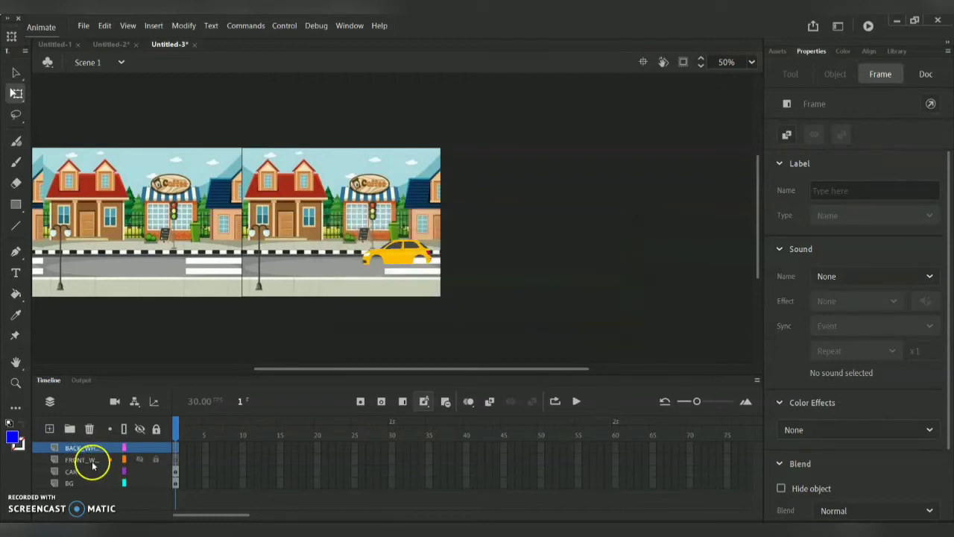
click(177, 460)
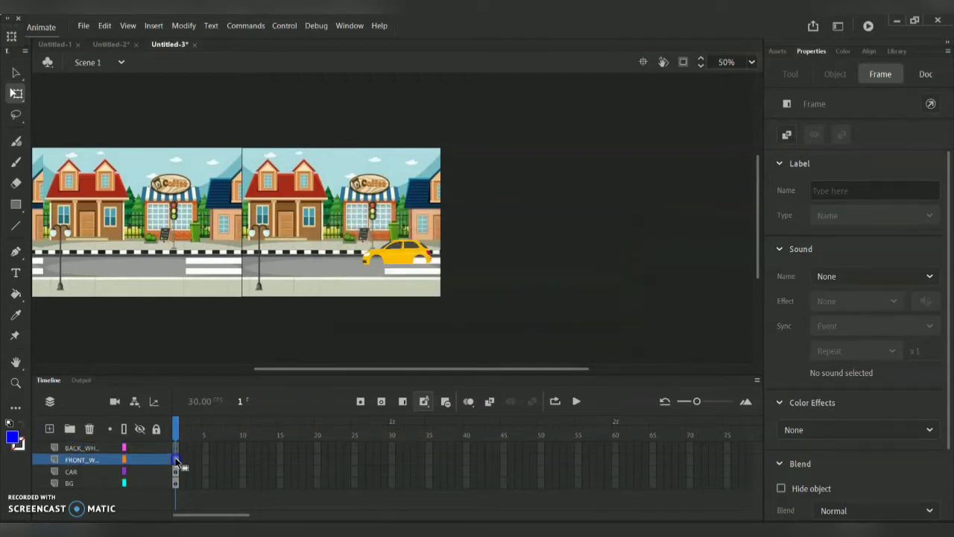
Step: Import the wheel image onto the stage in the FRONT_WHEEL layer
click(83, 26)
mouse_move(148, 200)
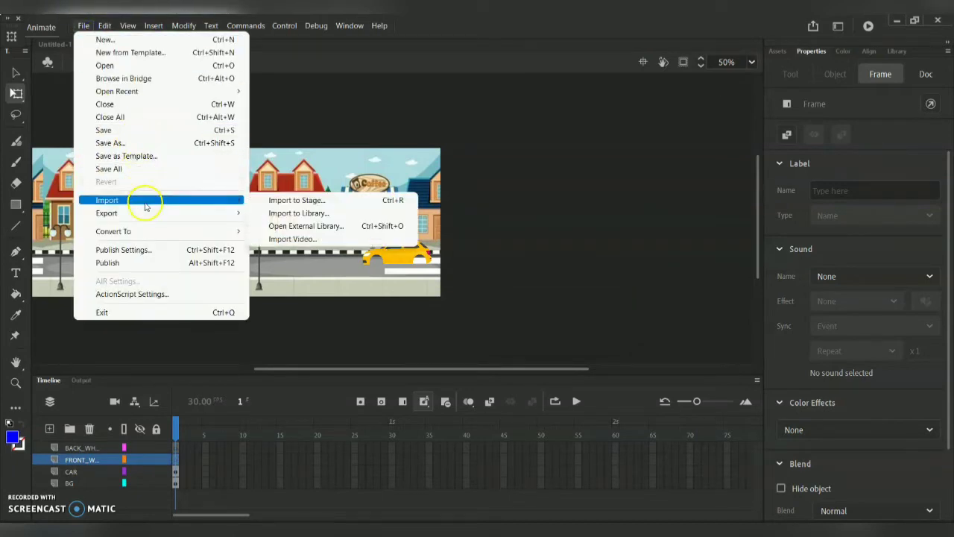
click(297, 208)
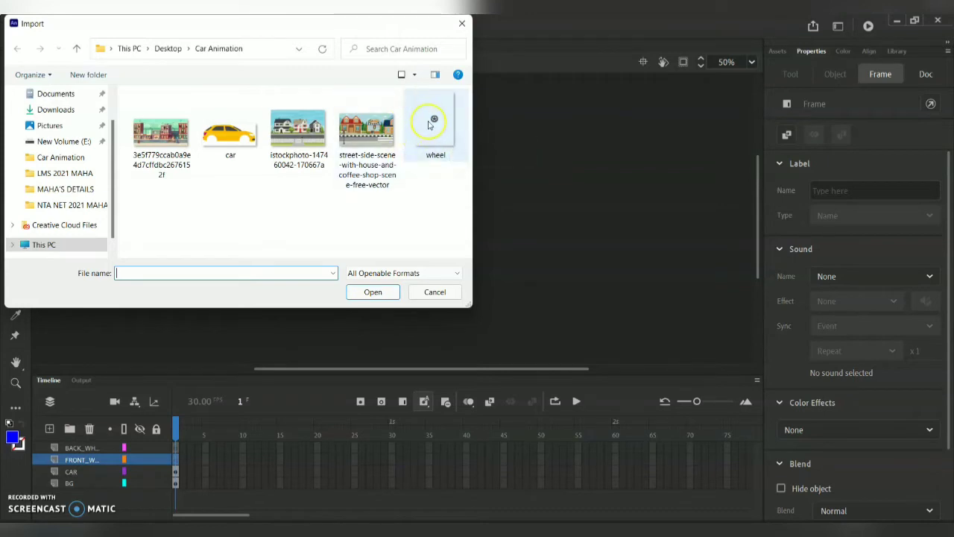
click(429, 124)
double_click(429, 123)
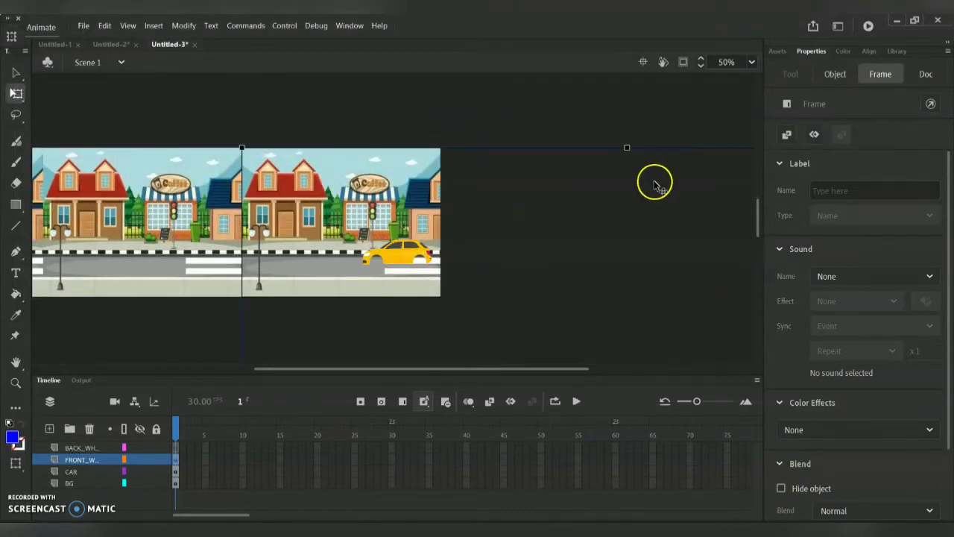
Step: Zoom out to 25% and begin shrinking the oversized wheel bitmap
click(751, 62)
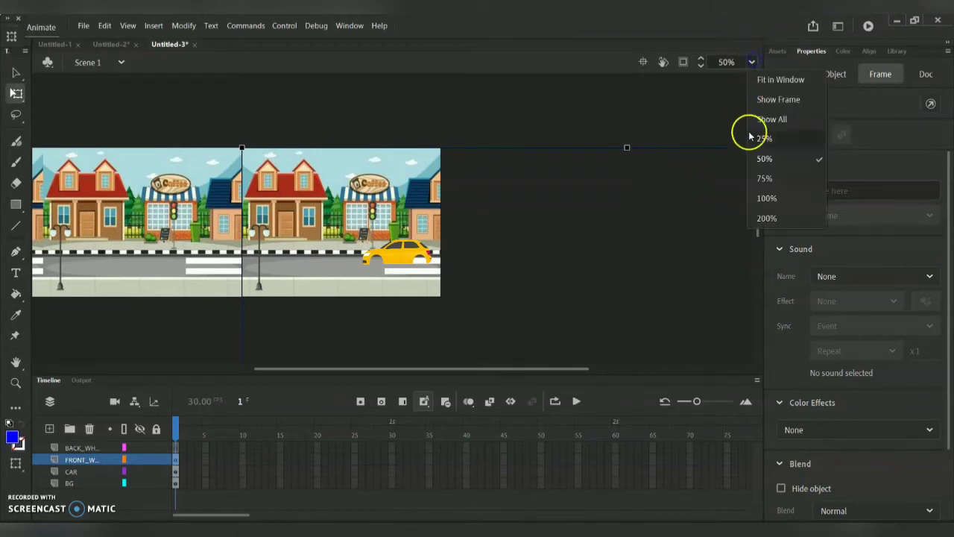
click(765, 140)
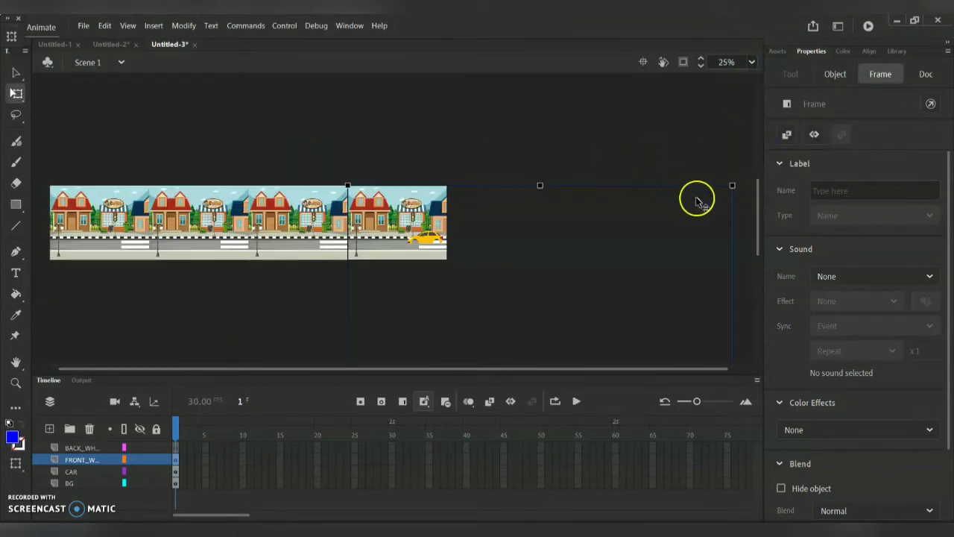
drag(730, 187, 634, 250)
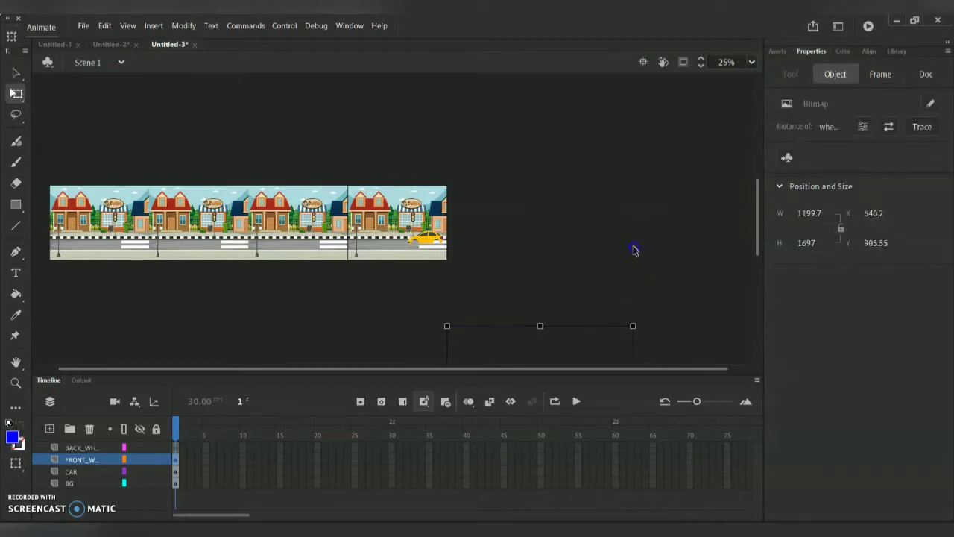
Step: Shrink the wheel to about a quarter size and move it onto the car, zoomed to 75%
drag(566, 336, 592, 170)
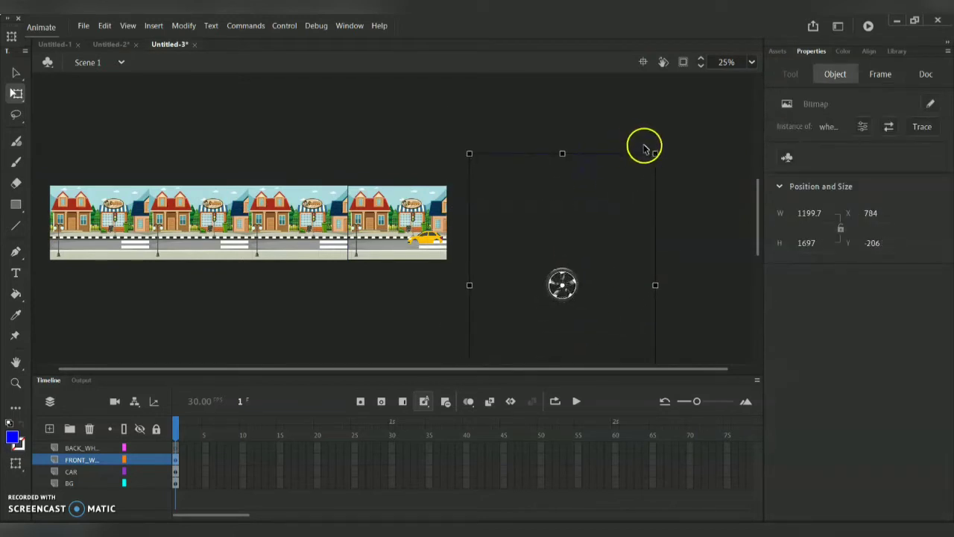
drag(654, 154, 587, 250)
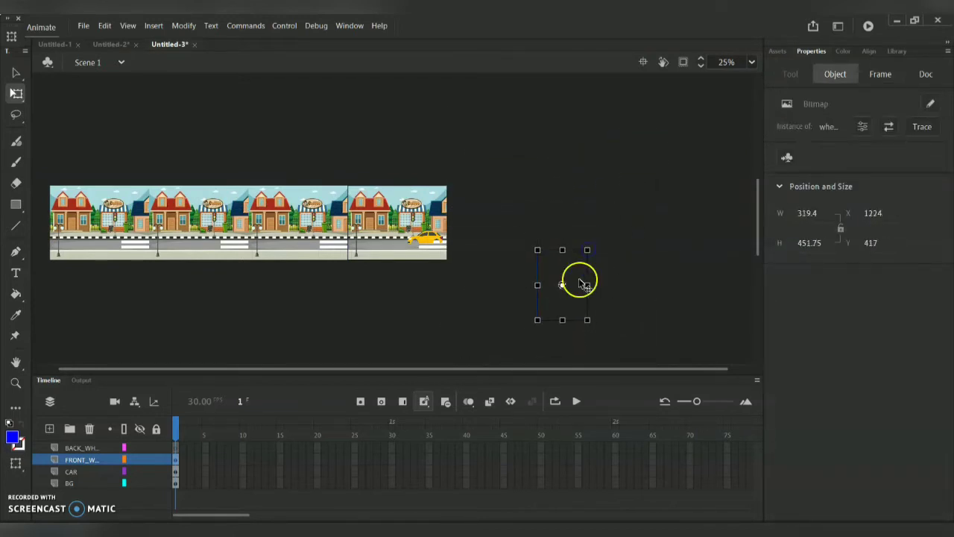
drag(580, 312, 458, 270)
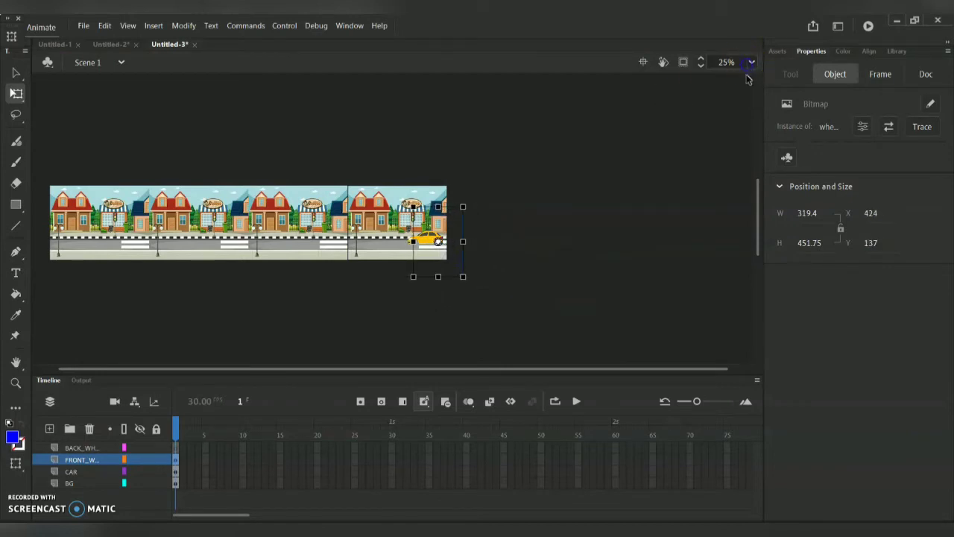
click(752, 64)
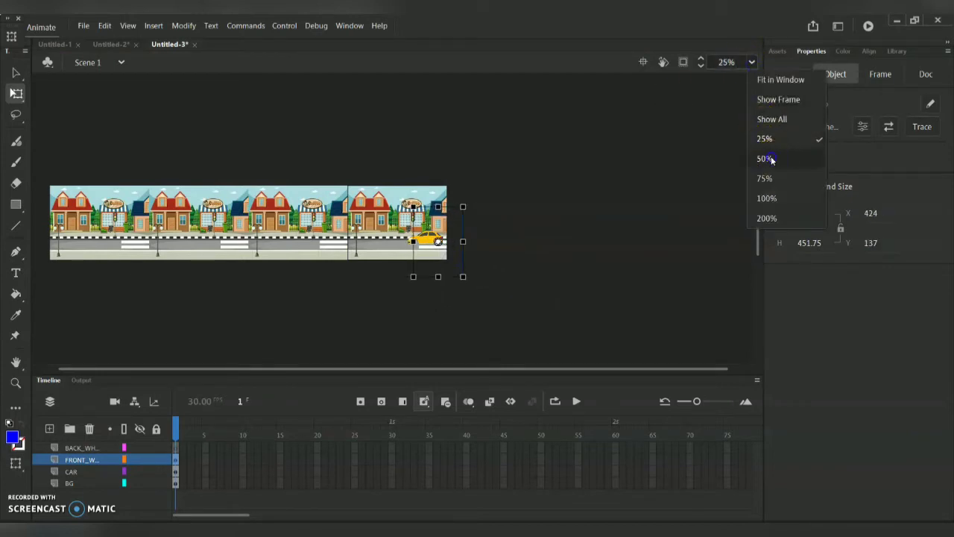
click(771, 157)
click(752, 62)
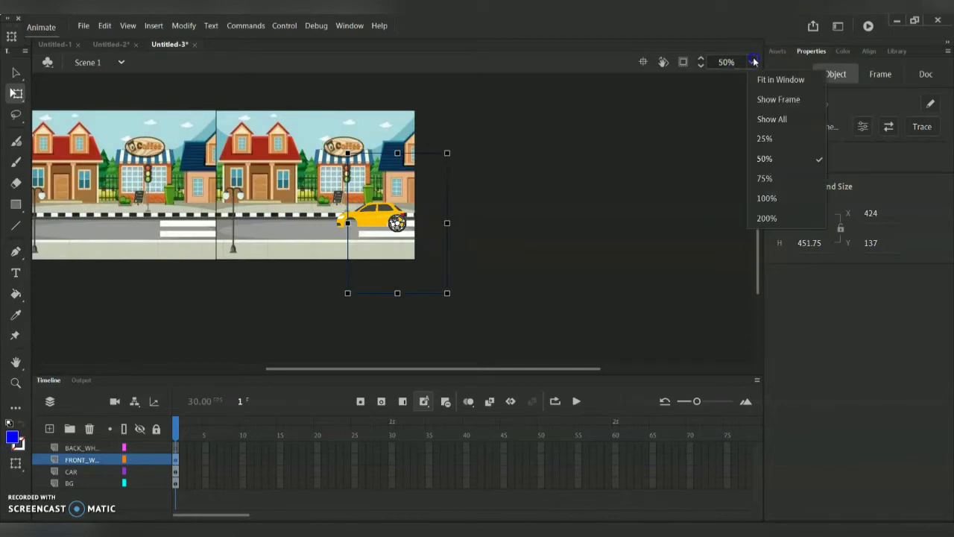
click(765, 178)
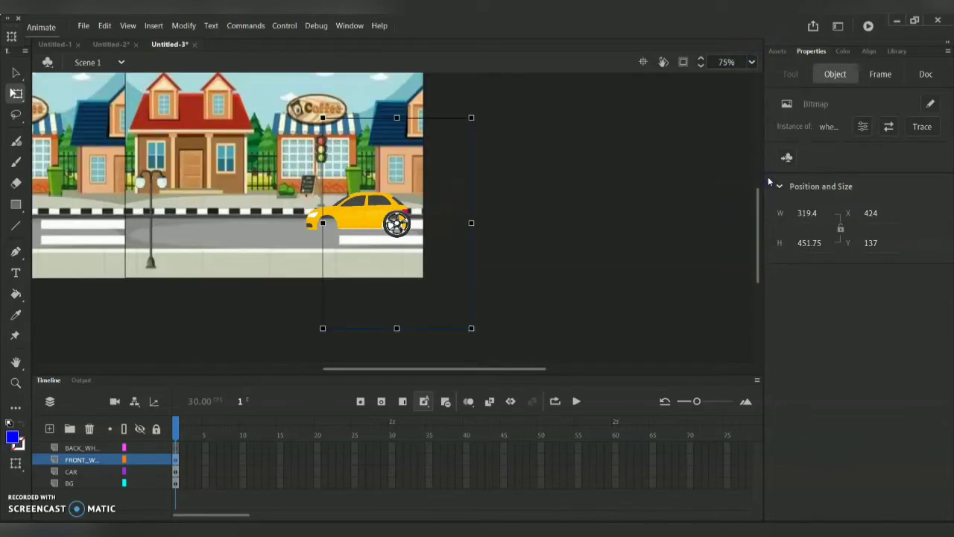
Step: Fine-tune the wheel to 247.65×350.35 and place it over the car's left tire
drag(471, 117, 457, 141)
key(Left)
key(Left)
key(Left)
key(Left)
key(Left)
key(Left)
key(Left)
key(Left)
key(Left)
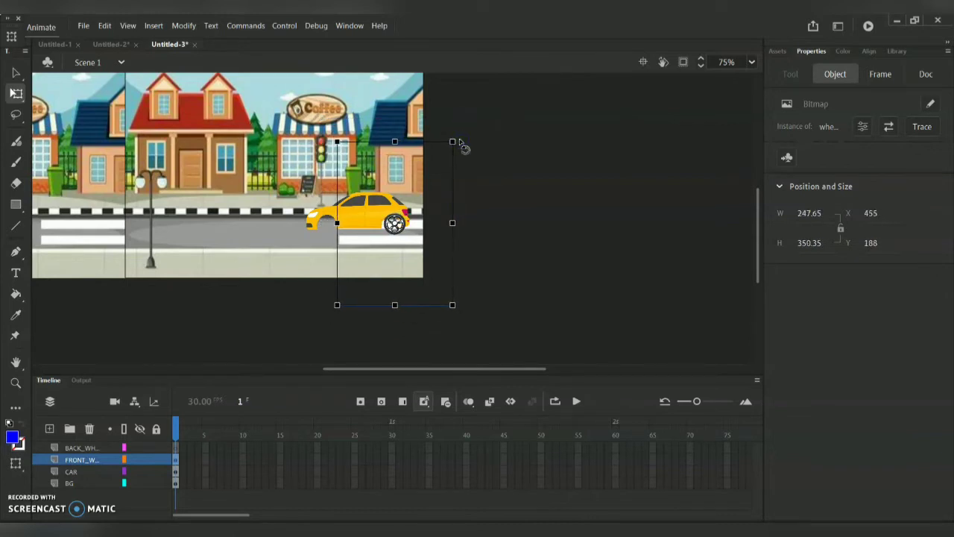
key(Down)
key(Down)
key(Down)
key(Down)
key(Down)
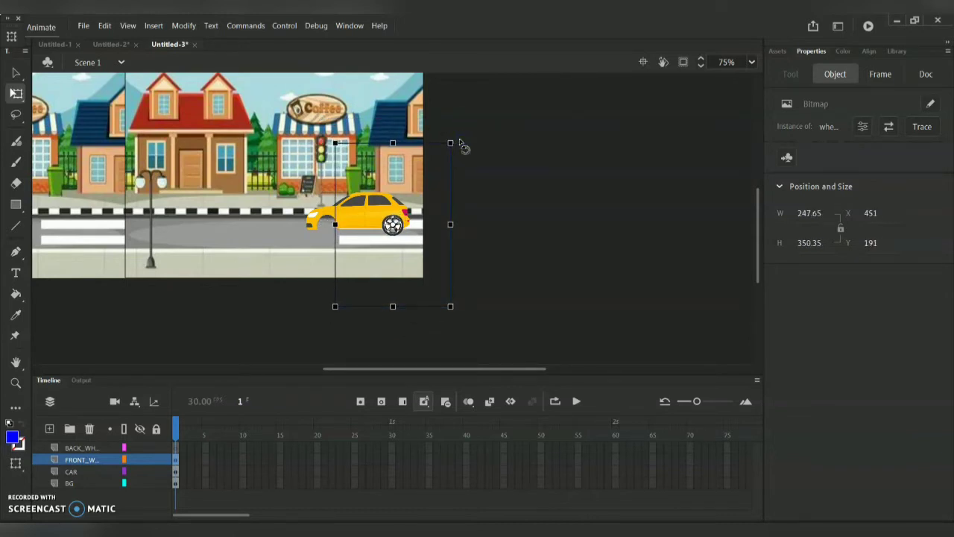
key(Up)
click(489, 196)
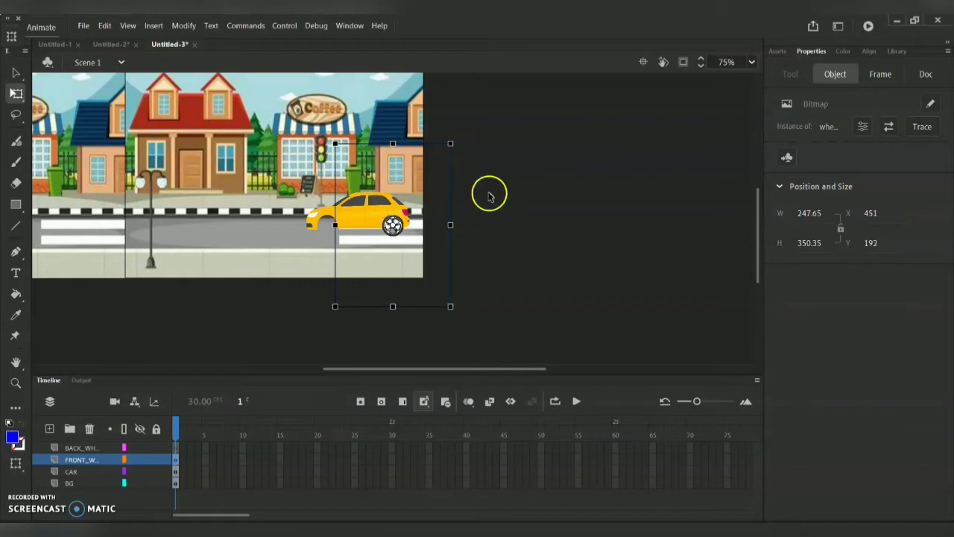
click(392, 227)
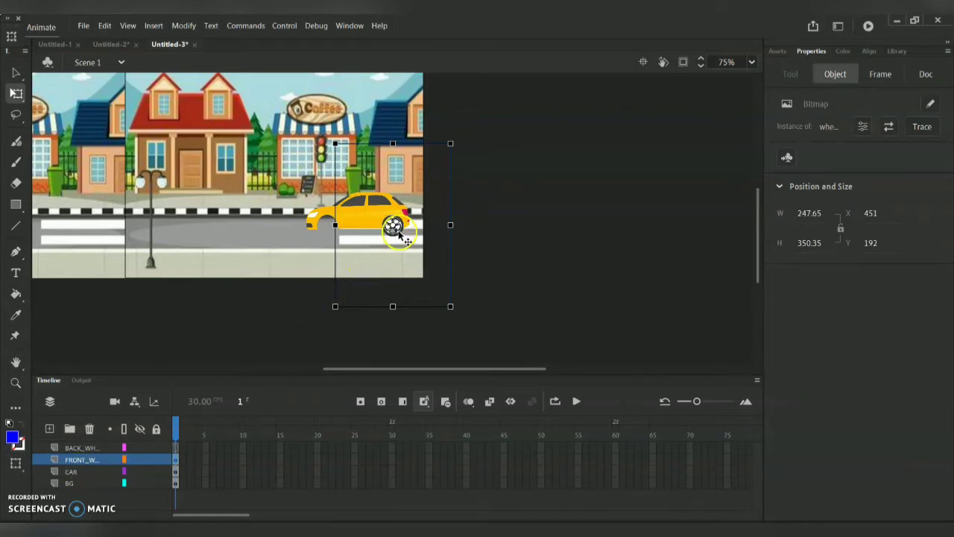
drag(404, 238, 339, 238)
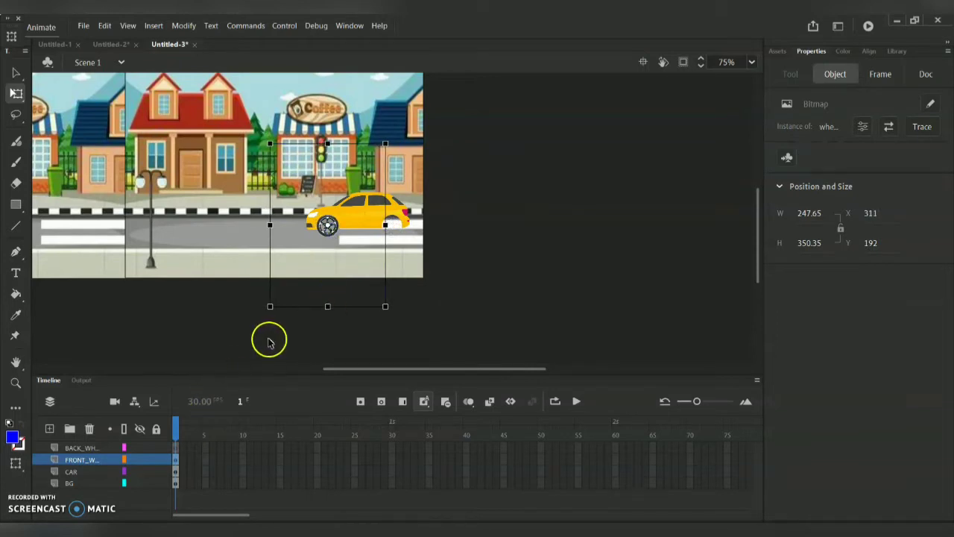
Step: Paste the wheel in place on BACK_WHEEL and nudge it onto the car's right tire
click(176, 449)
key(ctrl+z)
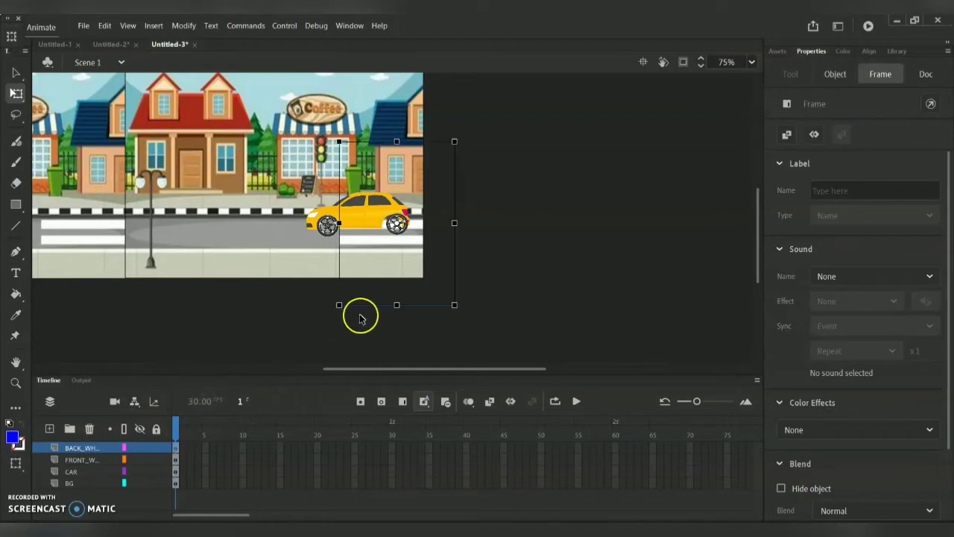
drag(399, 232, 388, 234)
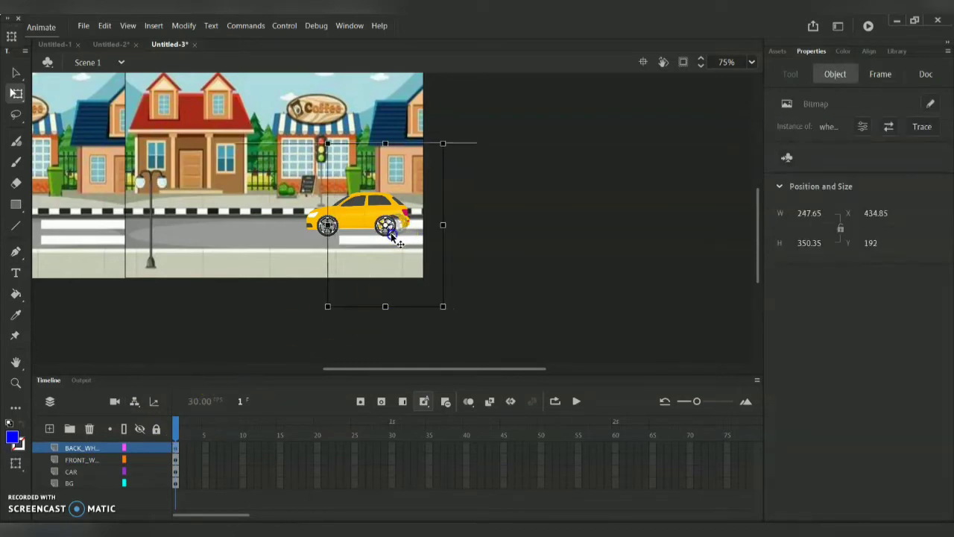
key(Right)
key(Right)
key(Right)
key(Right)
key(Right)
key(Right)
key(Right)
key(Right)
key(Right)
key(Right)
key(Right)
key(Right)
key(Right)
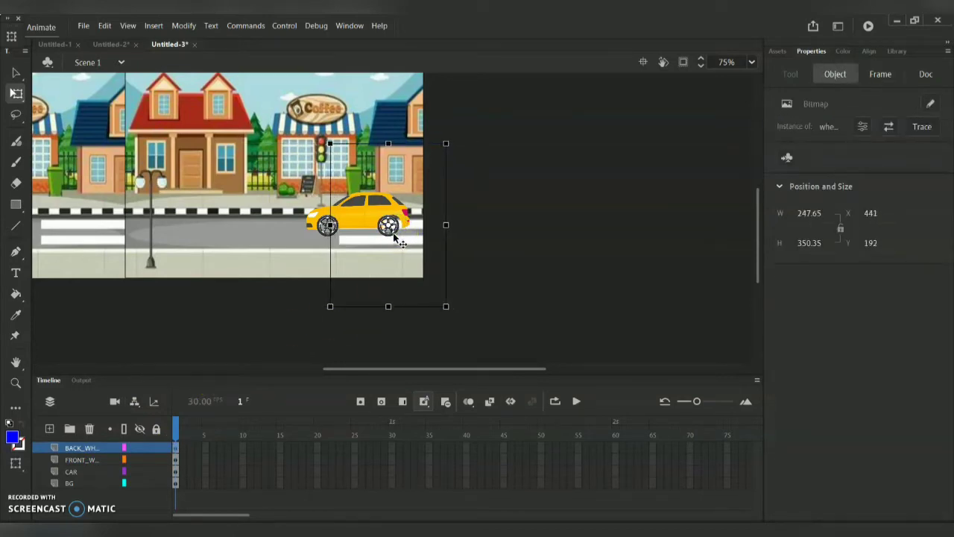
key(Right)
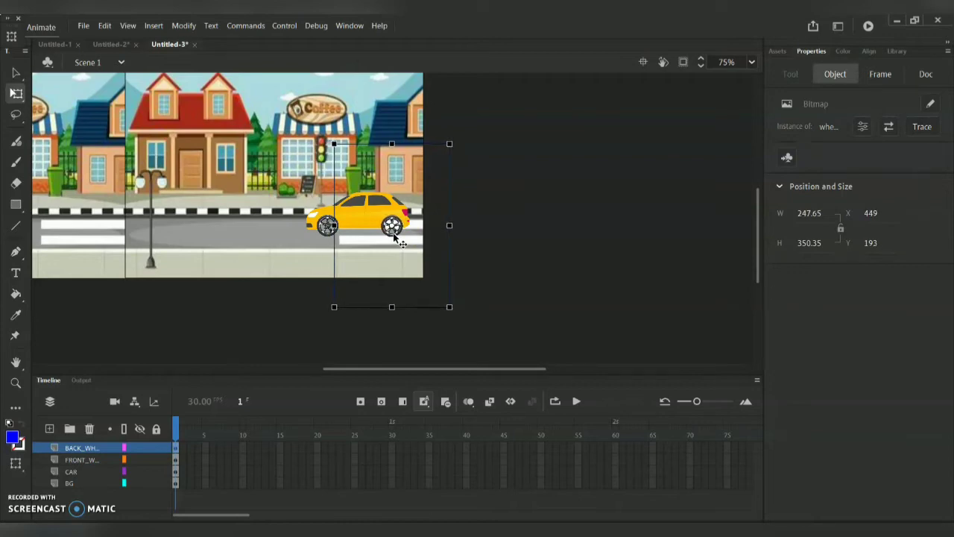
click(251, 326)
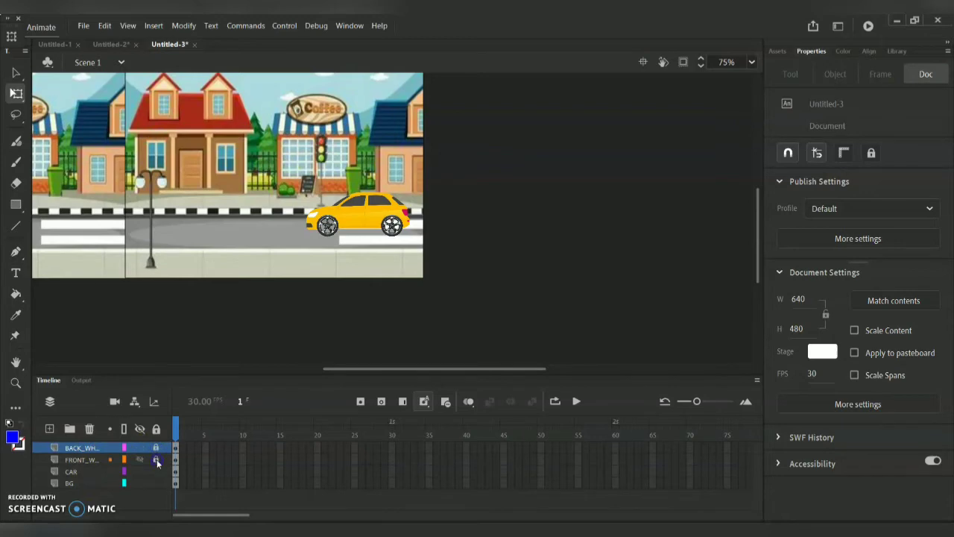
Step: Lock the BACK_WHEEL, FRONT_WHEEL and CAR layers and zoom out to 25%
click(174, 485)
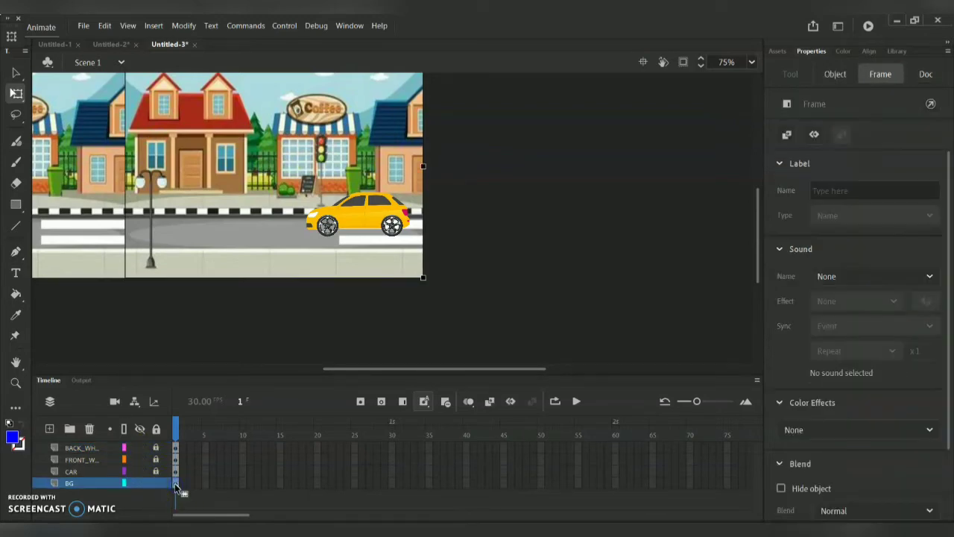
click(749, 96)
click(752, 64)
click(775, 138)
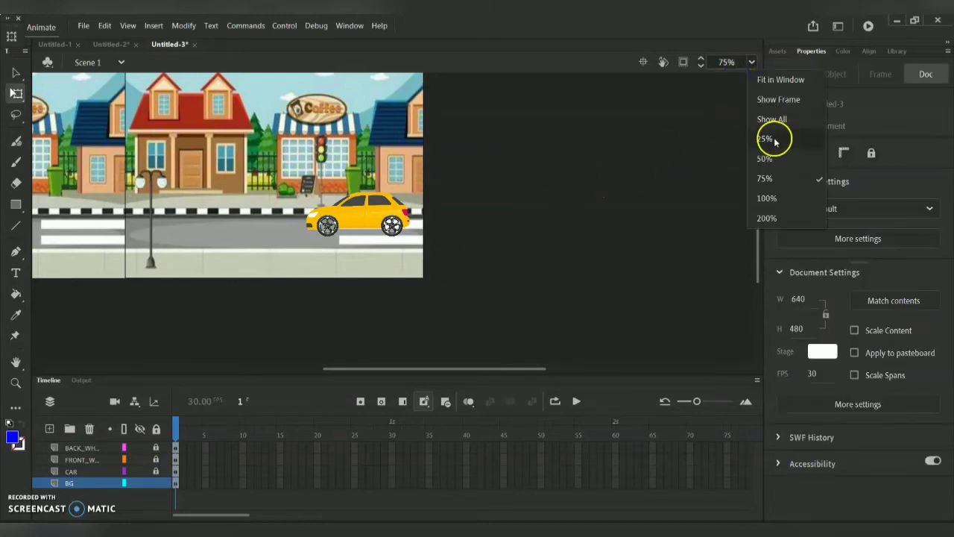
Step: Create a motion tween on the BG layer, converting the background to a symbol
right_click(175, 481)
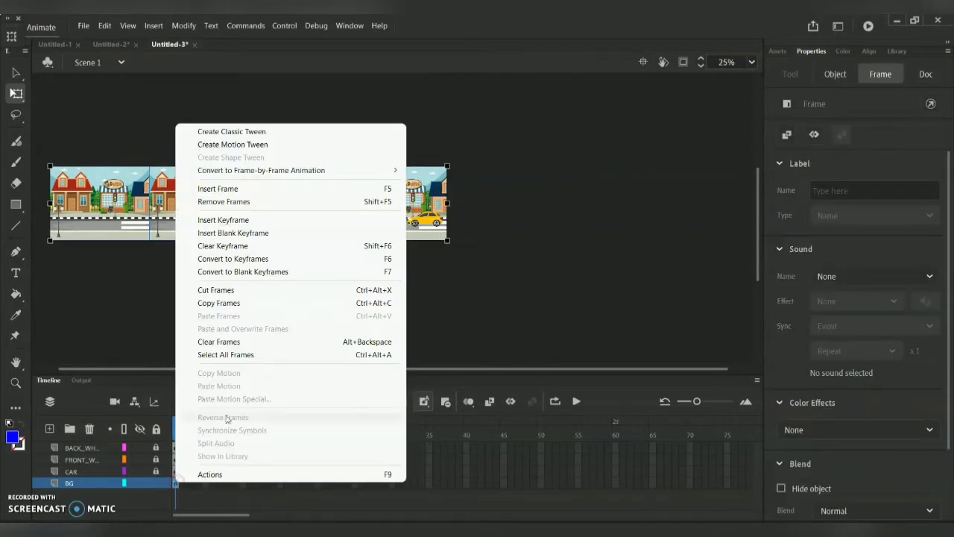
click(320, 145)
click(523, 309)
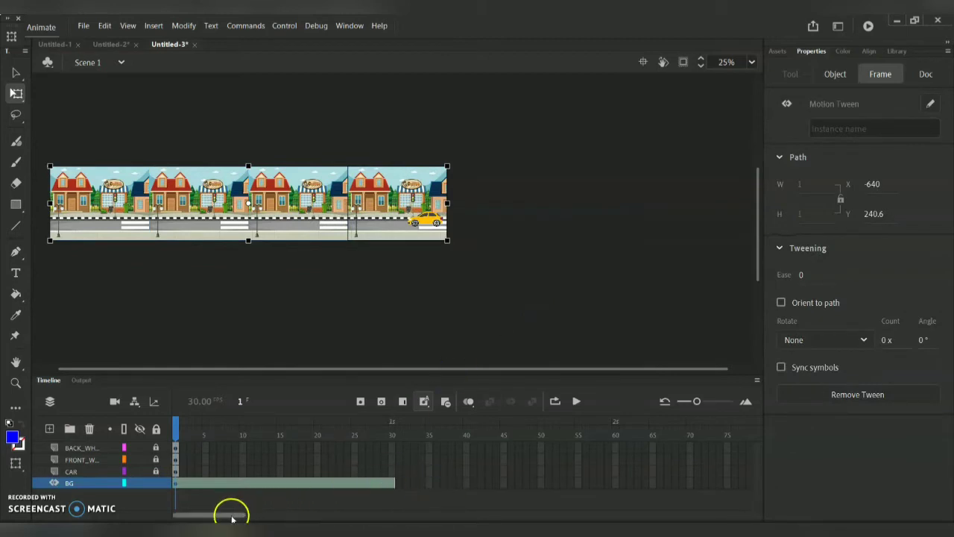
drag(229, 513, 309, 514)
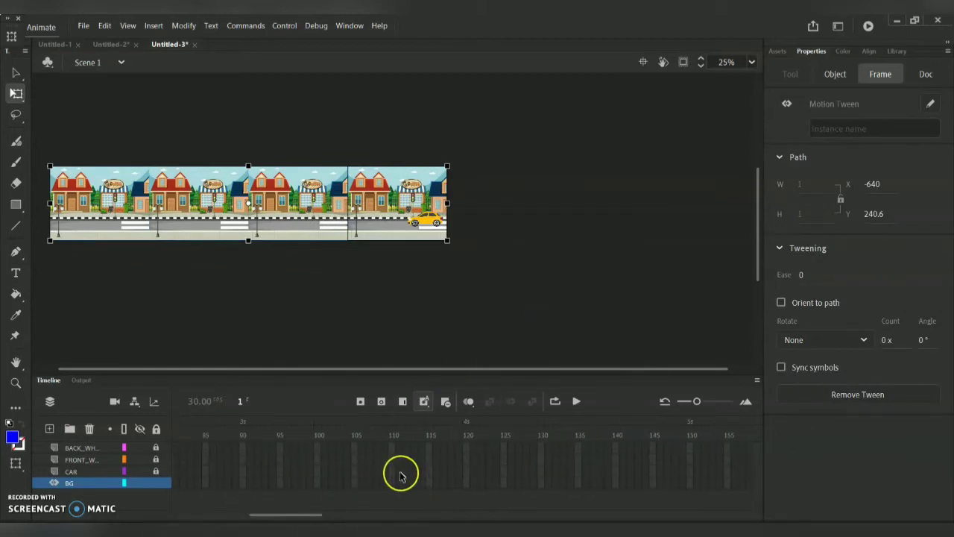
Step: Insert an all-properties keyframe at frame 150 of the BG layer
click(690, 485)
right_click(691, 485)
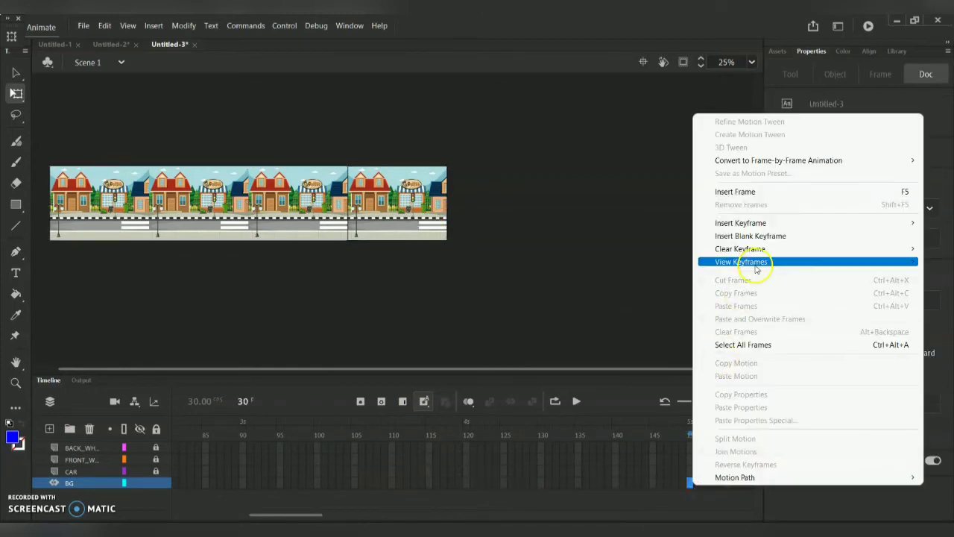
mouse_move(766, 226)
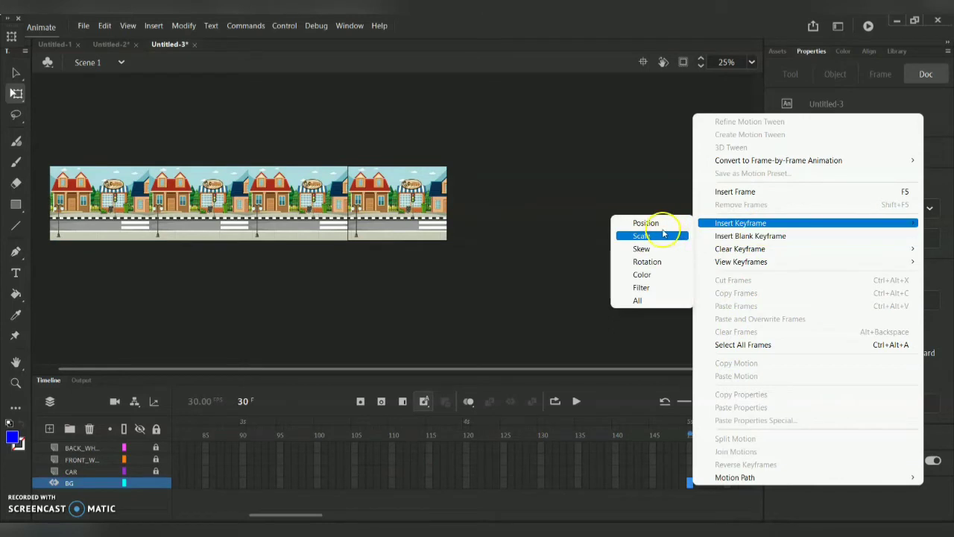
click(647, 300)
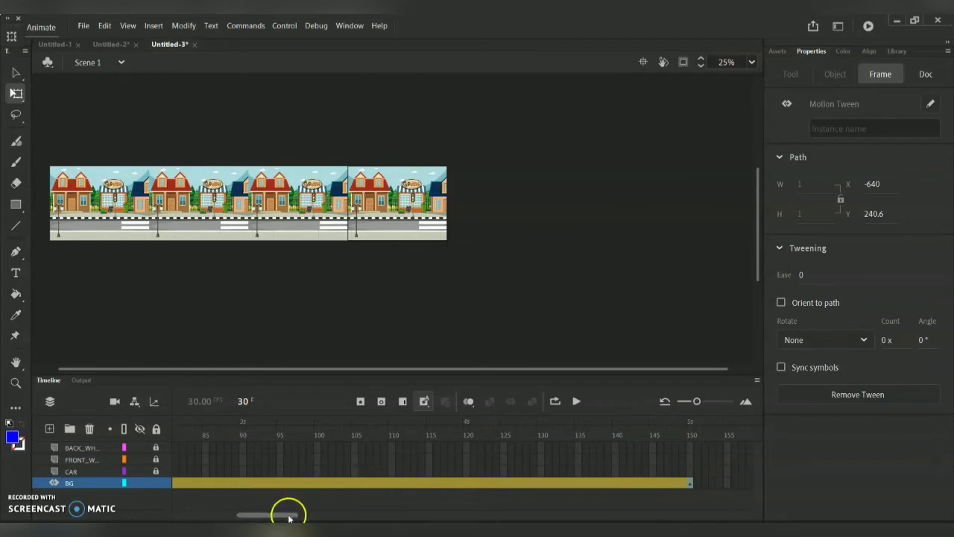
Step: At frame 150, drag the background strip right to X 88, undoing an accidental skew
drag(267, 515, 164, 517)
click(387, 427)
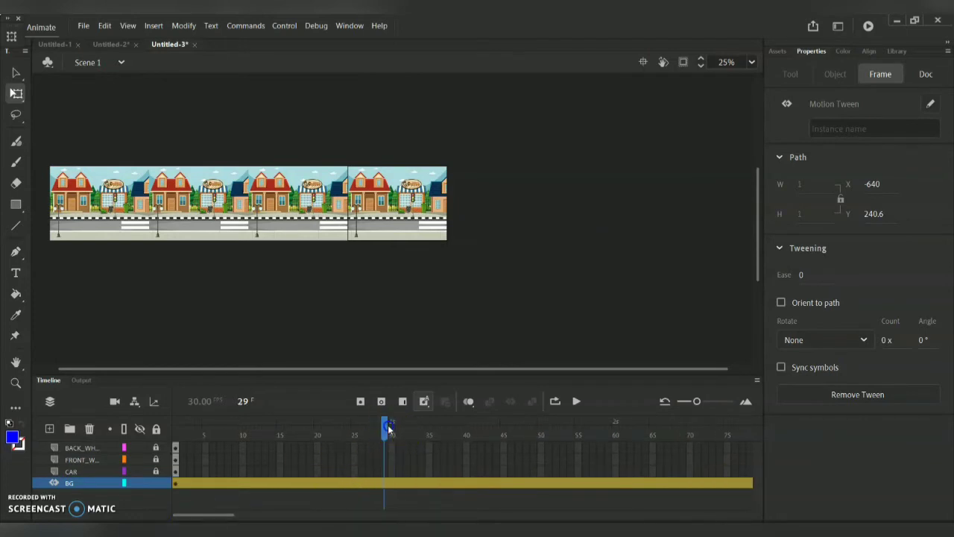
drag(534, 439, 739, 447)
click(489, 485)
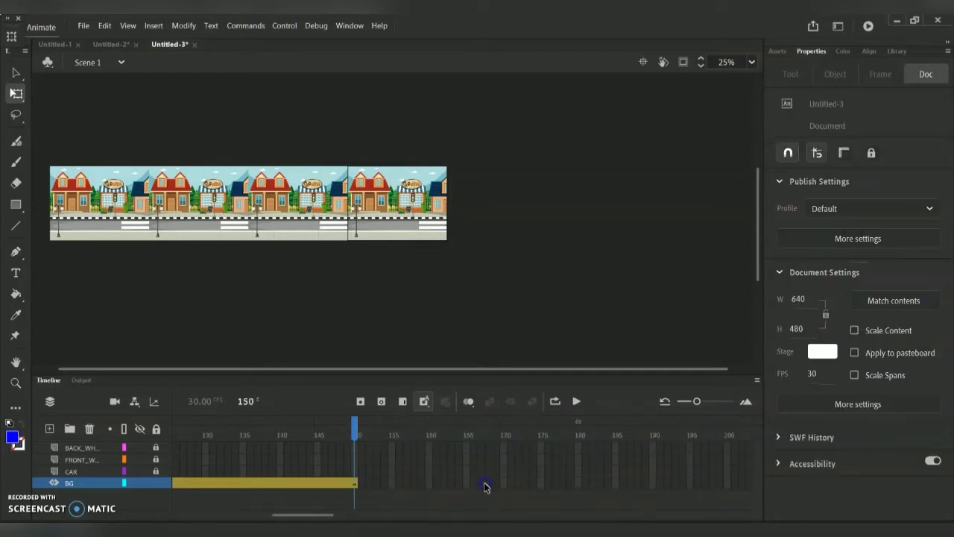
click(306, 246)
drag(311, 228, 358, 228)
click(273, 206)
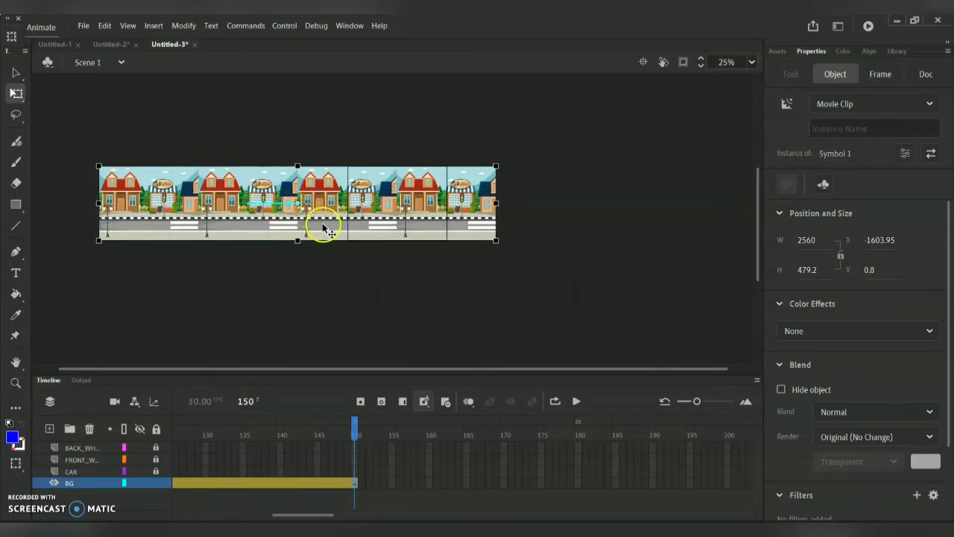
drag(323, 228, 601, 222)
key(ctrl+z)
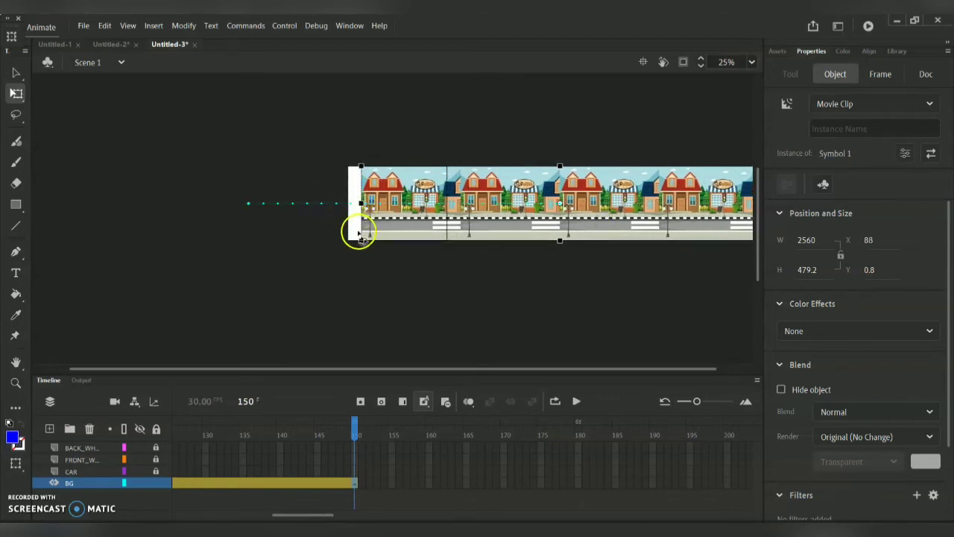
Step: Play and scrub frames 1–150 to preview the street strip sliding across the stage
key(shift+comma)
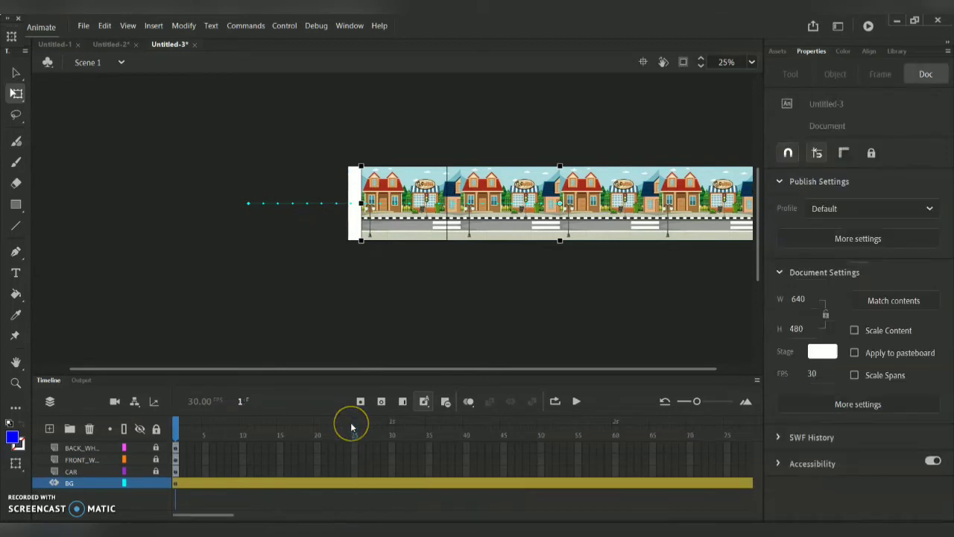
key(Return)
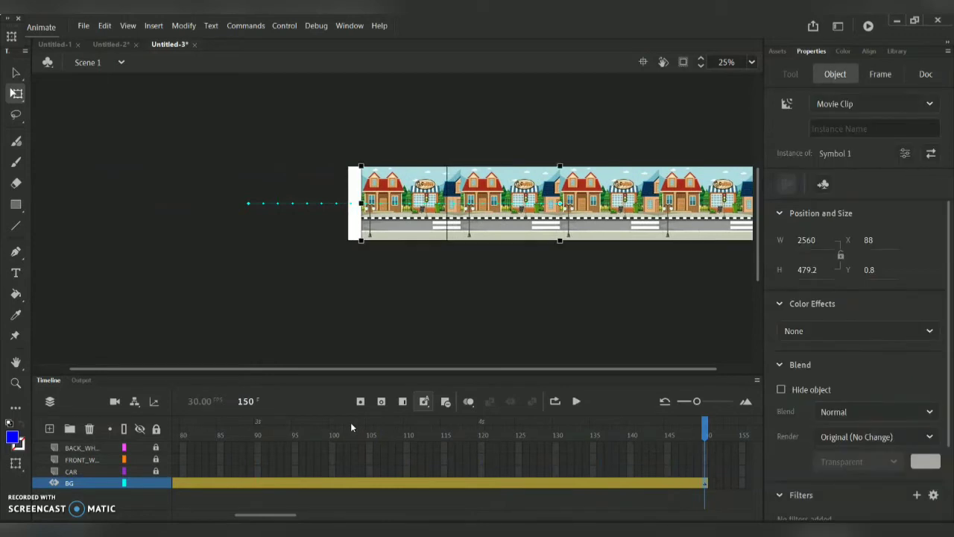
click(708, 431)
drag(702, 434, 81, 466)
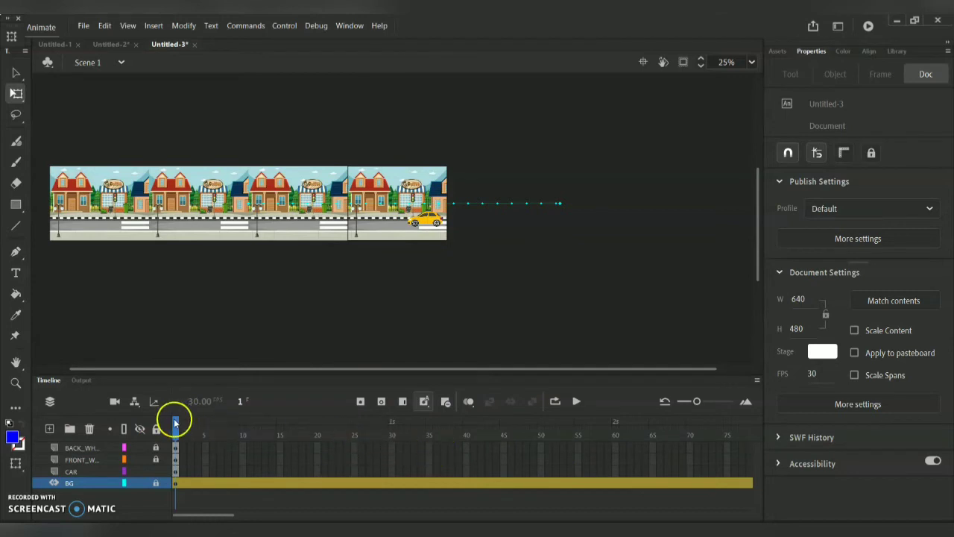
drag(177, 421, 578, 479)
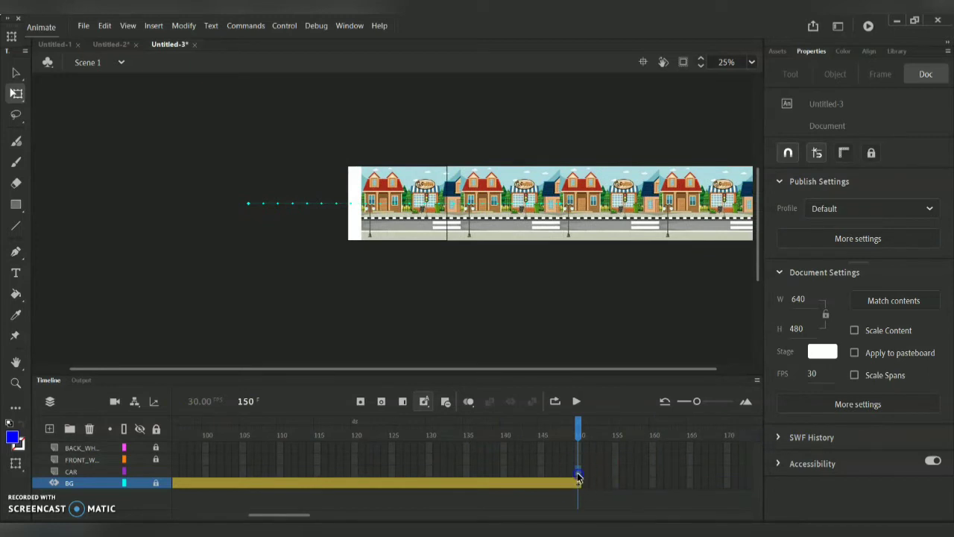
Step: Insert frames on the CAR layer through frame 150, return to frame 1, and toggle the BG lock
right_click(579, 472)
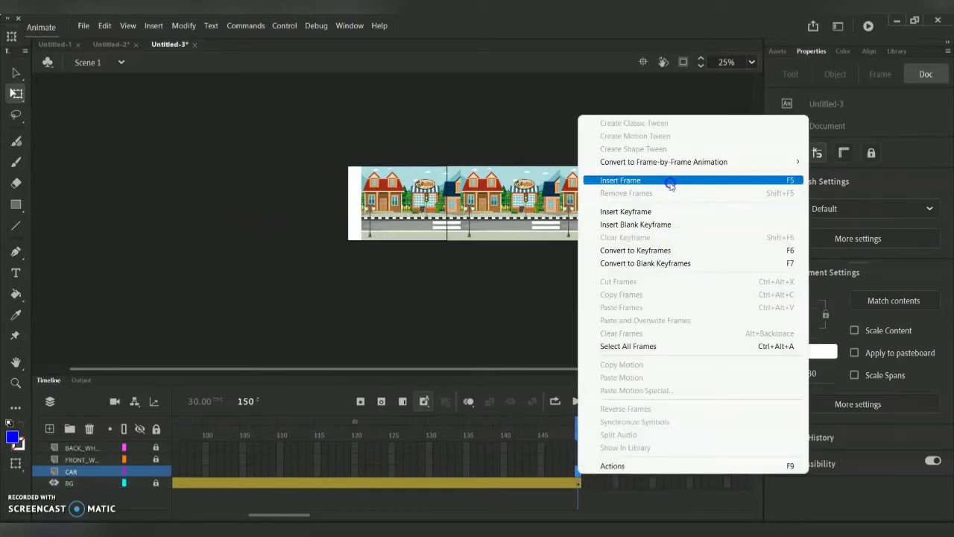
click(670, 182)
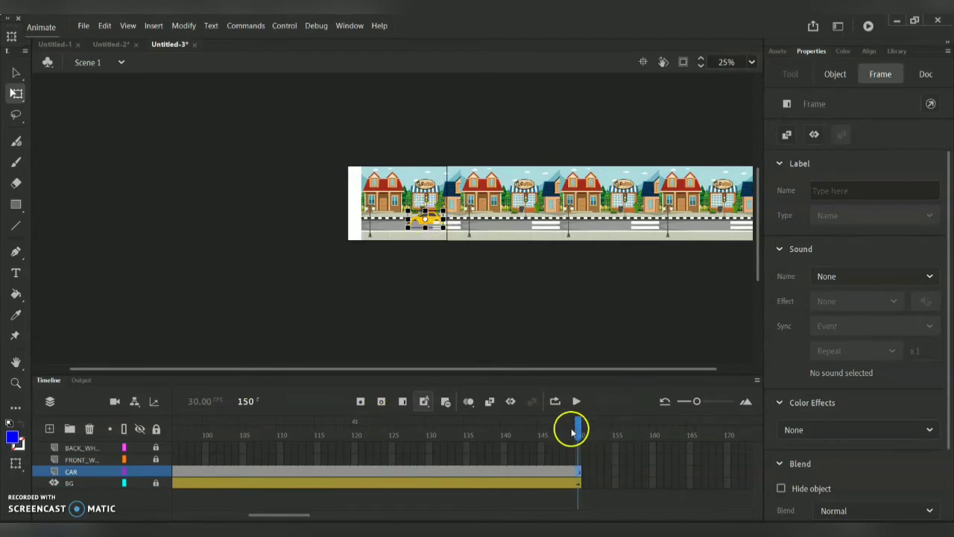
drag(578, 432, 175, 432)
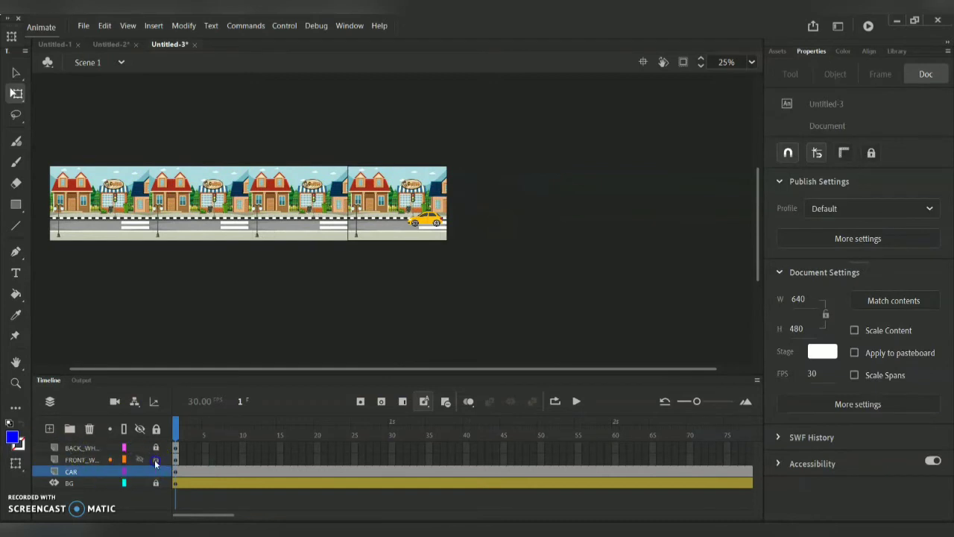
click(156, 484)
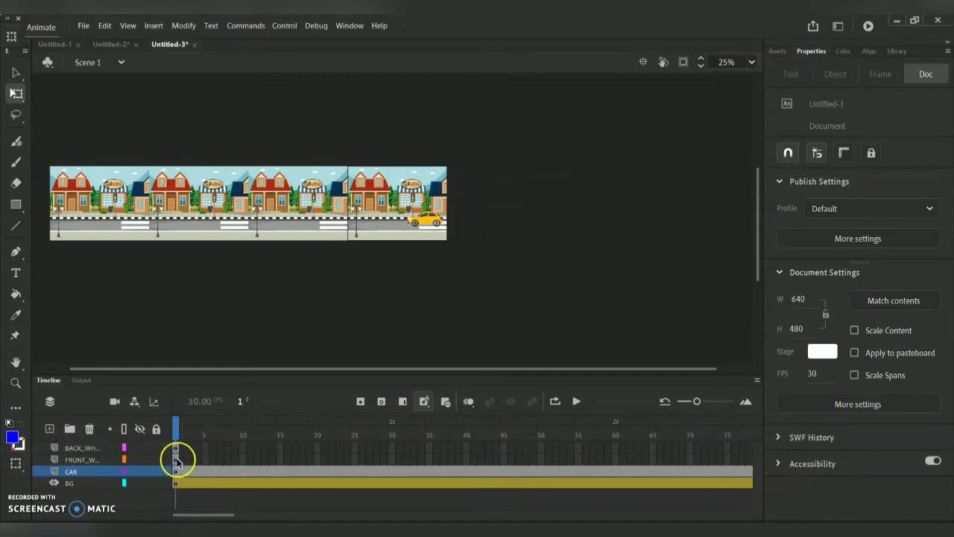
Step: Create a motion tween on the FRONT_W layer, converting the wheel to a symbol
click(176, 459)
right_click(176, 459)
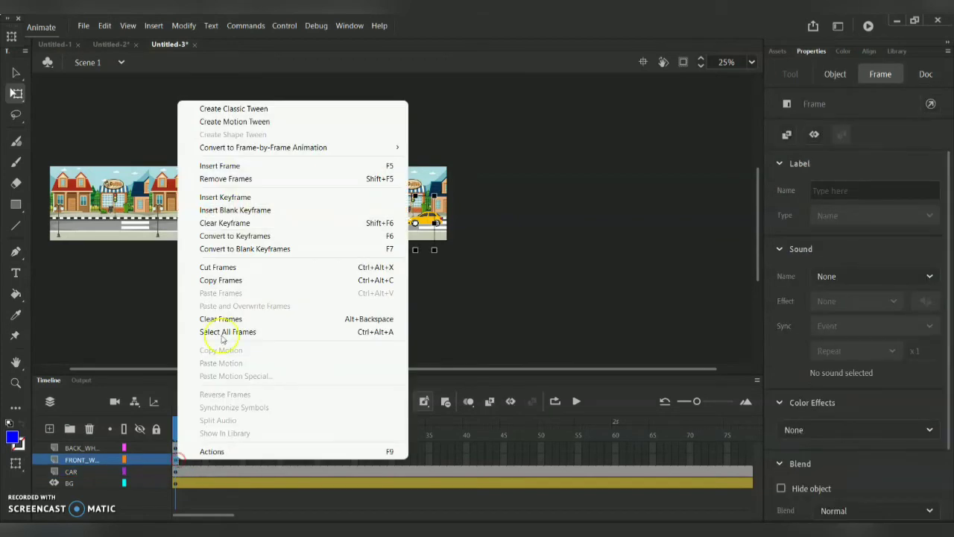
click(286, 122)
click(539, 308)
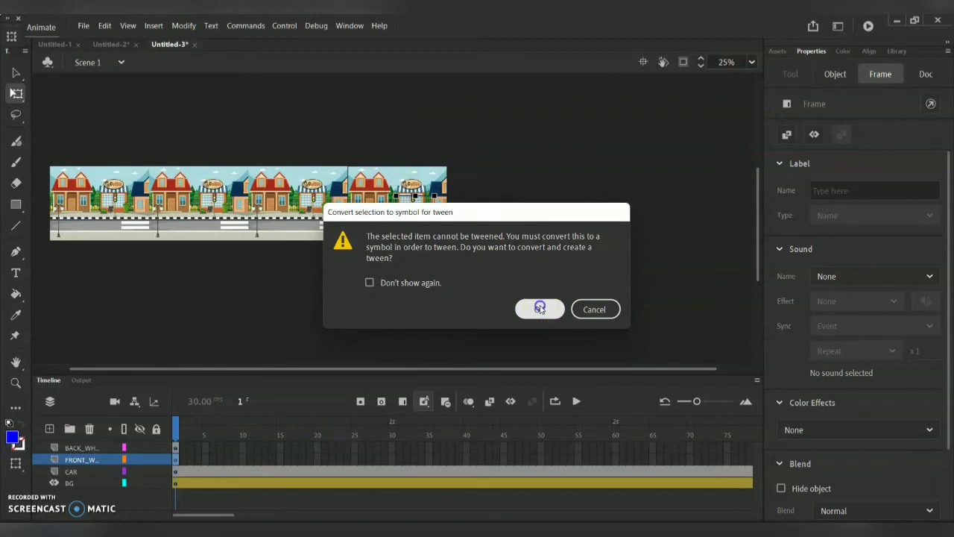
Step: Add a rotation keyframe at frame 150 of the front wheel's tween
drag(390, 426, 745, 458)
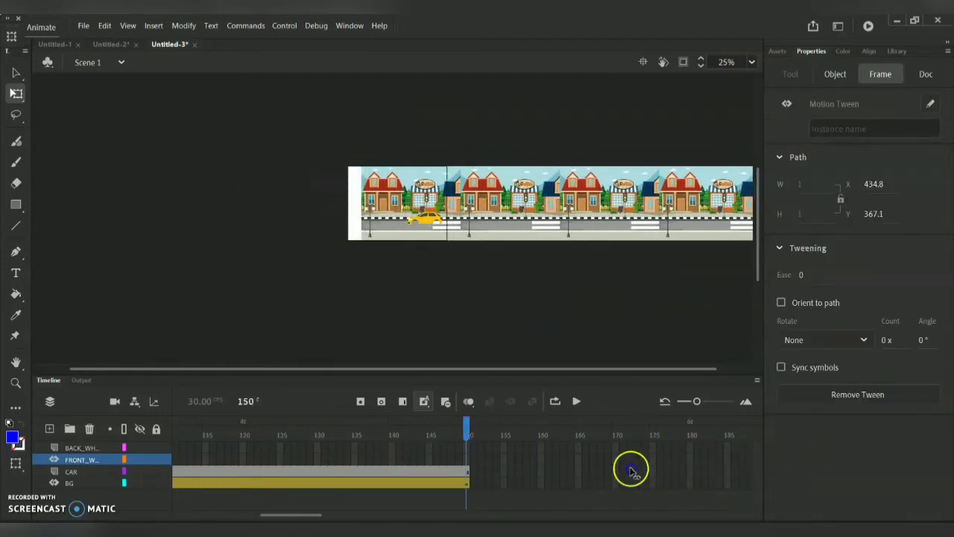
click(465, 464)
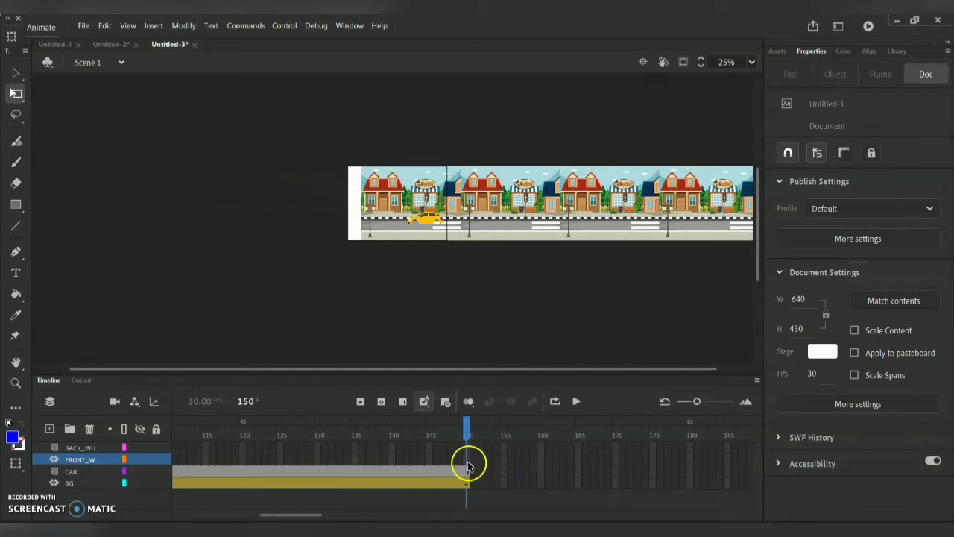
right_click(468, 463)
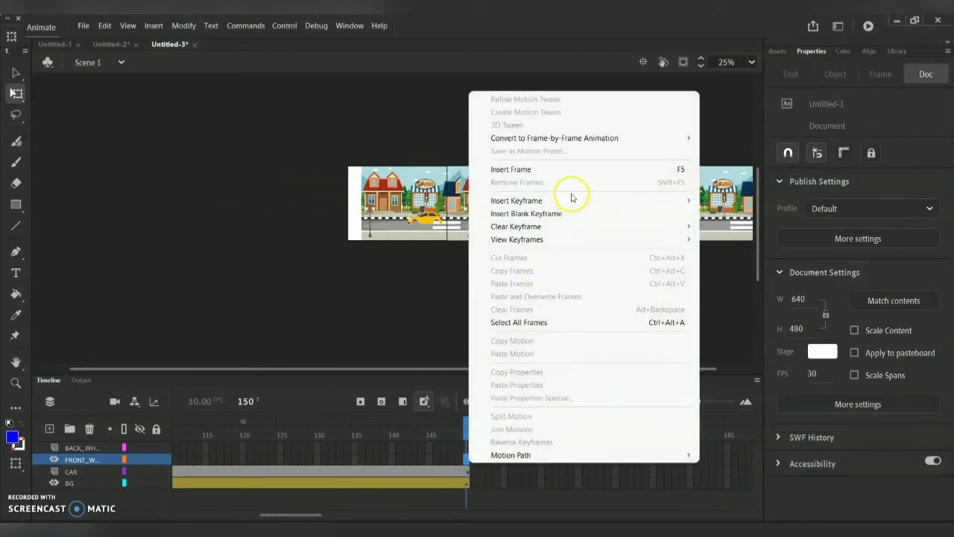
mouse_move(572, 200)
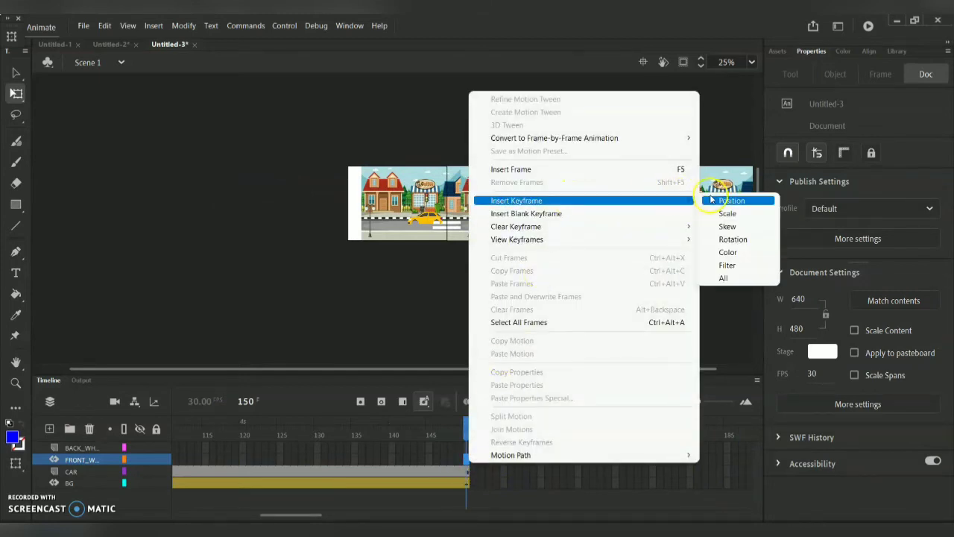
click(725, 239)
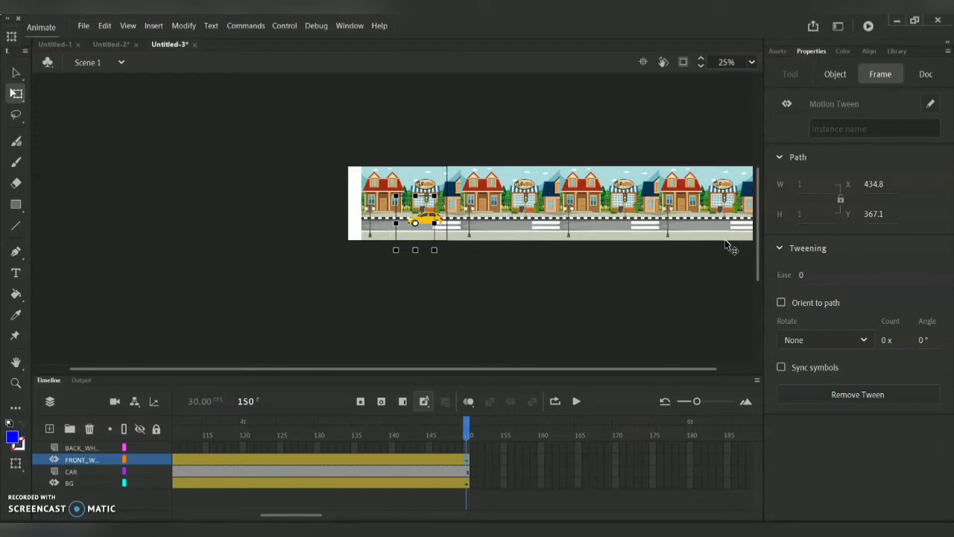
Step: Set the stage zoom to 75% and select the front wheel's tween at frame 150
click(752, 63)
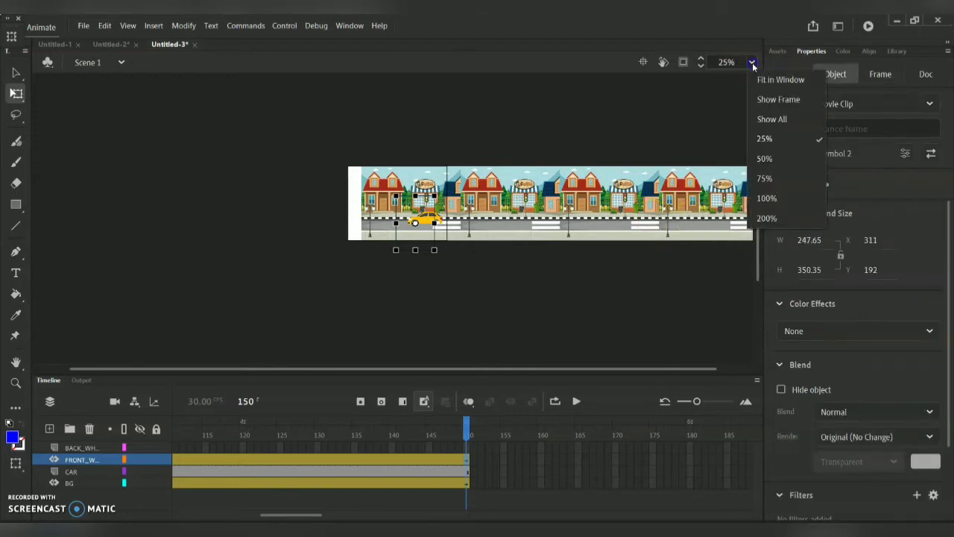
click(775, 185)
text(75)
key(Return)
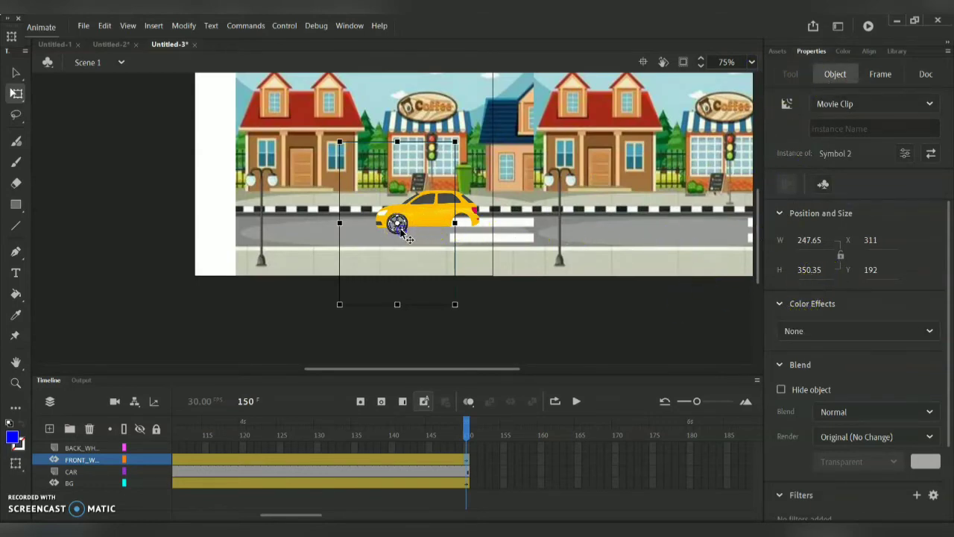
click(465, 460)
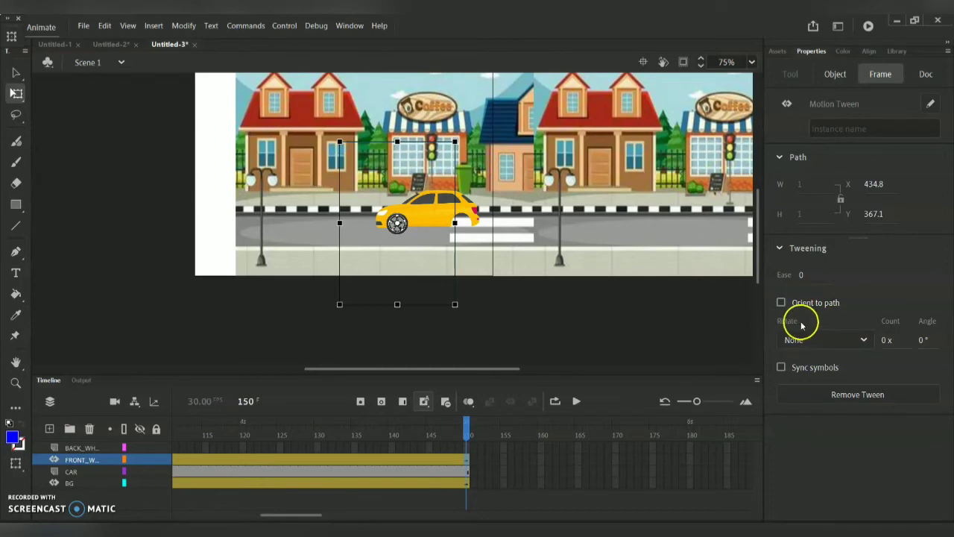
Step: Set the front wheel tween to rotate counter-clockwise with a count of 50
click(815, 339)
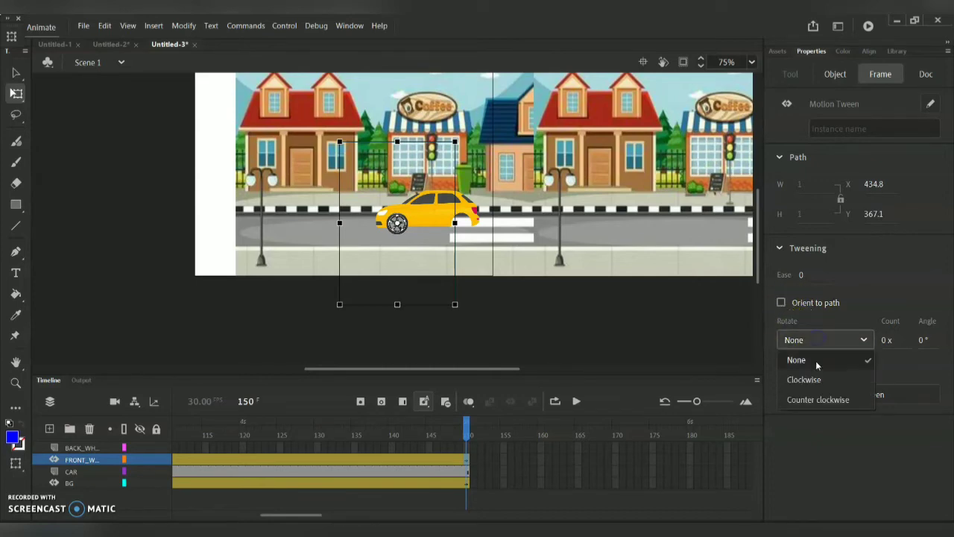
click(829, 401)
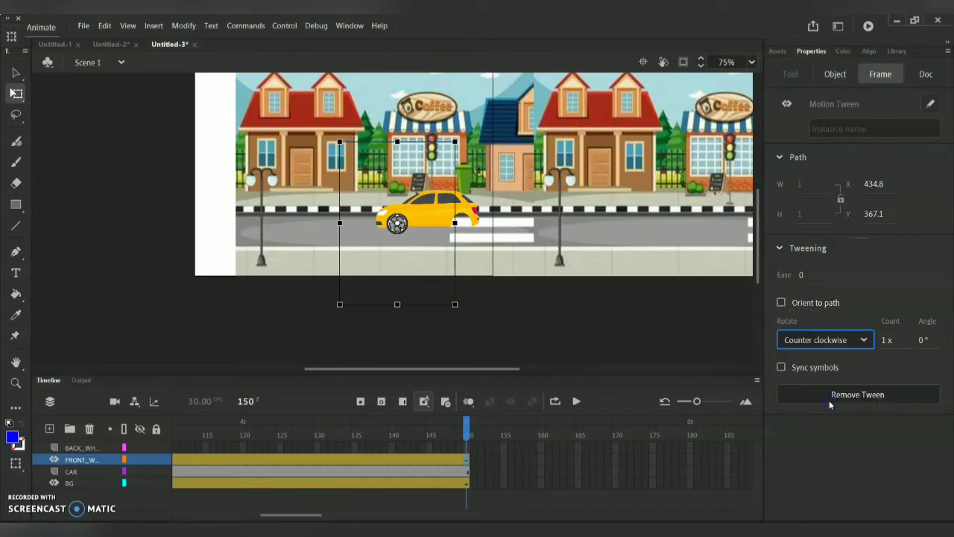
click(886, 345)
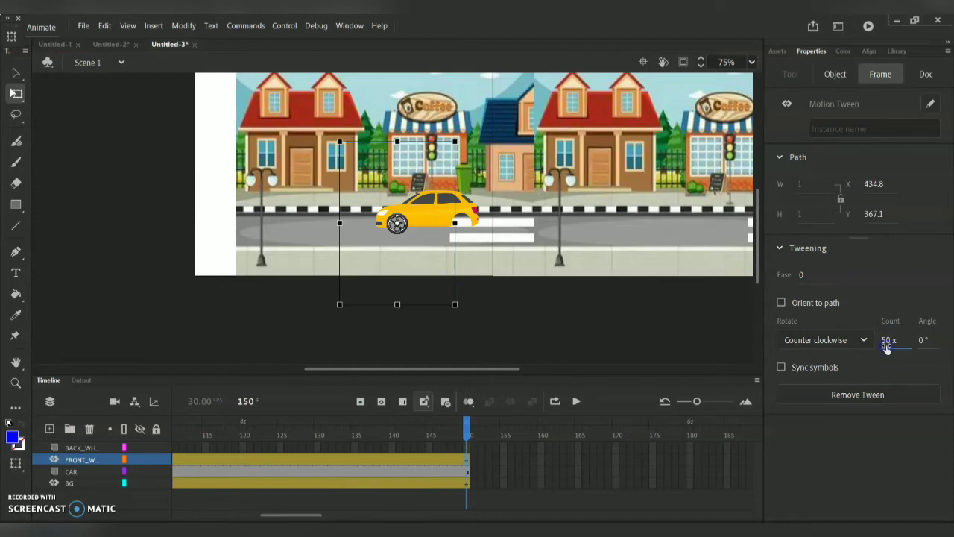
Step: Play the timeline to check the wheel spin, then stop playback
key(Return)
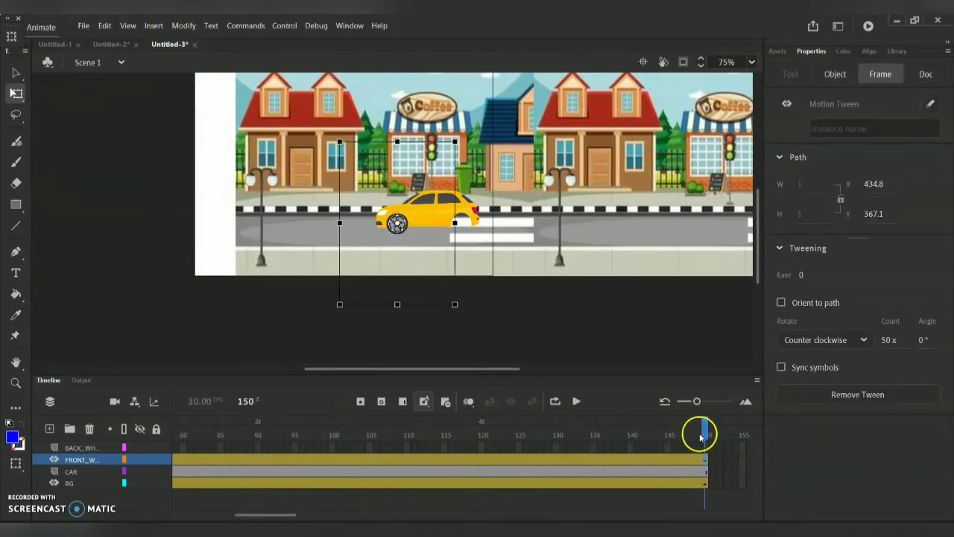
key(Return)
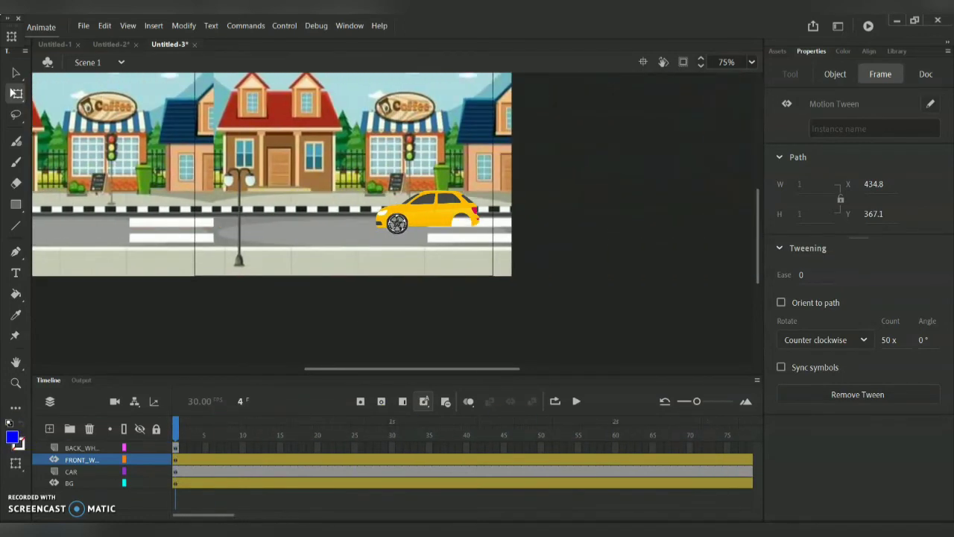
key(Return)
Step: Give the back wheel a motion tween as a symbol and stretch it to frame 150
right_click(175, 447)
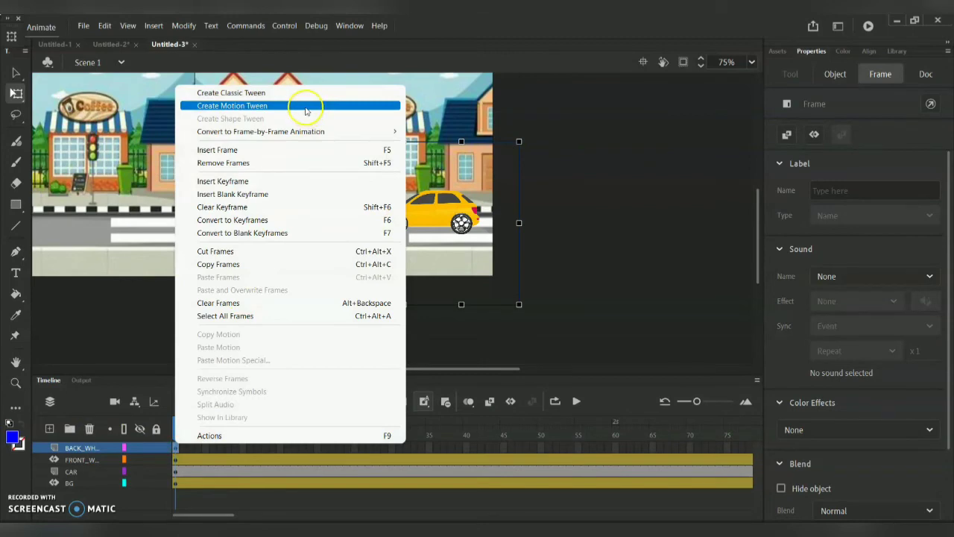
click(305, 106)
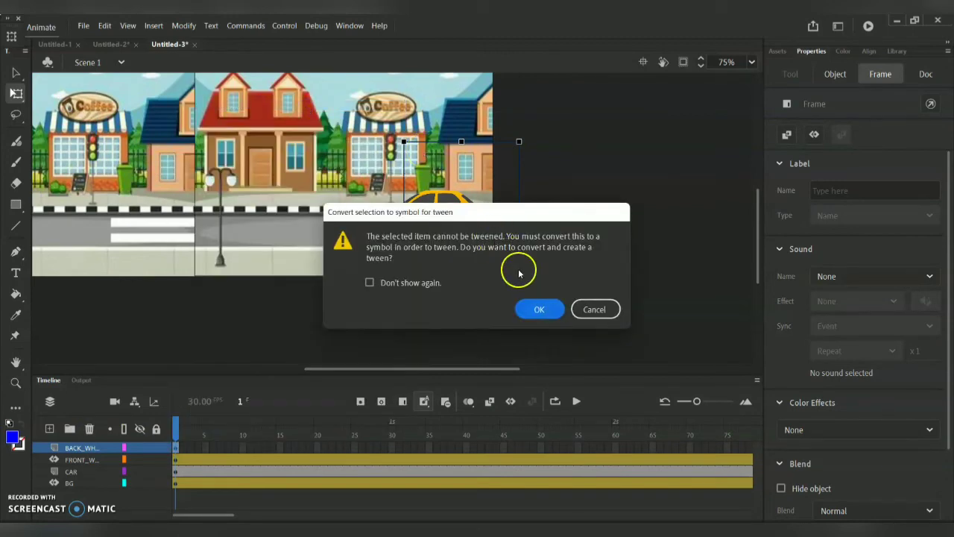
click(541, 313)
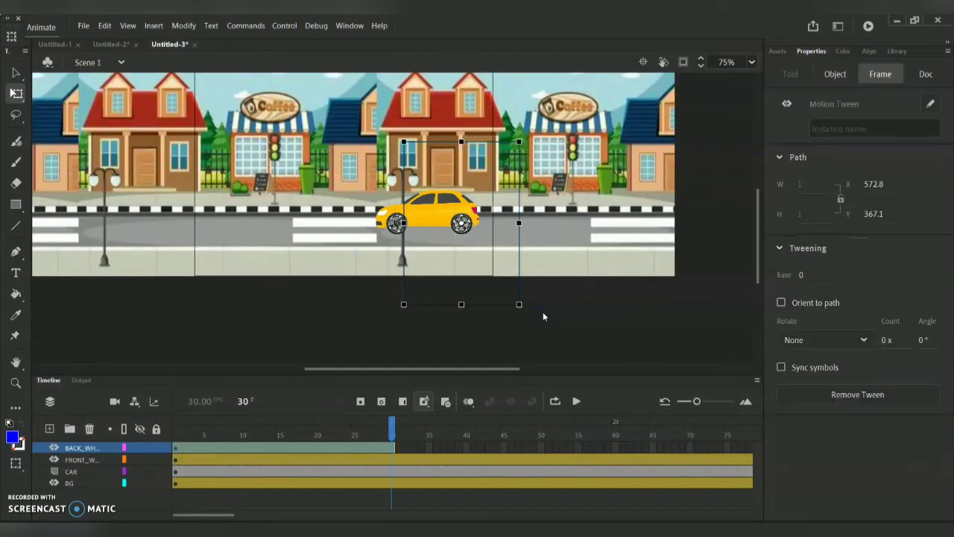
drag(396, 427, 830, 445)
click(596, 447)
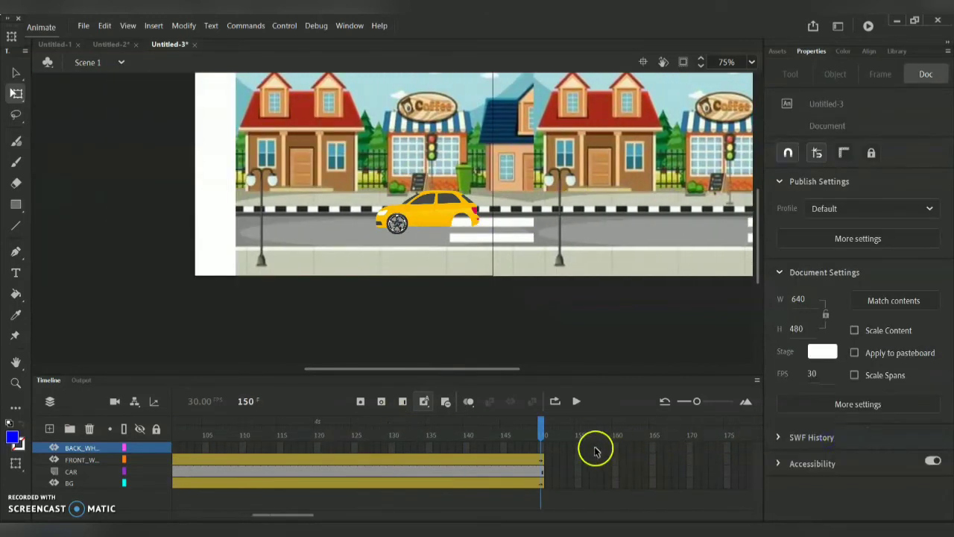
Step: Add a rotation keyframe at frame 150 of the back wheel's tween
right_click(543, 447)
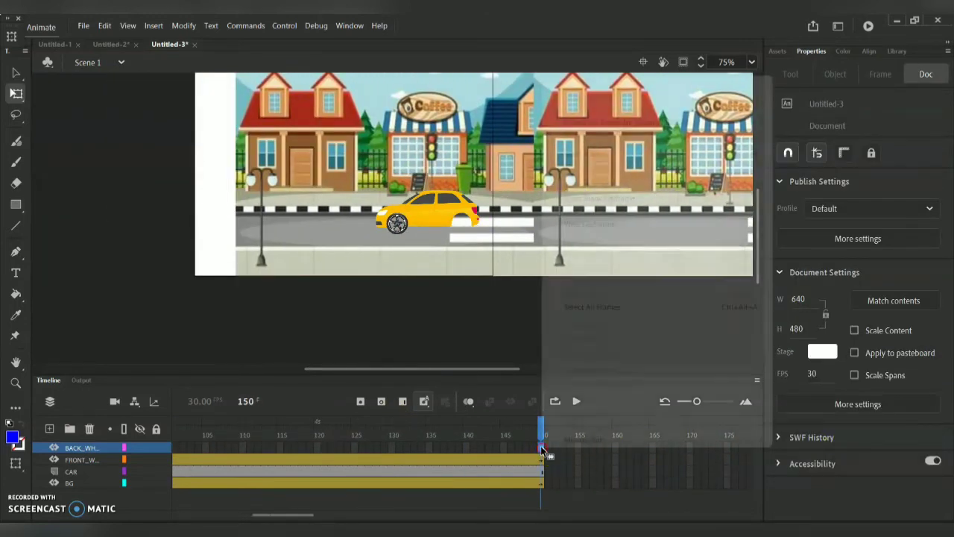
mouse_move(639, 187)
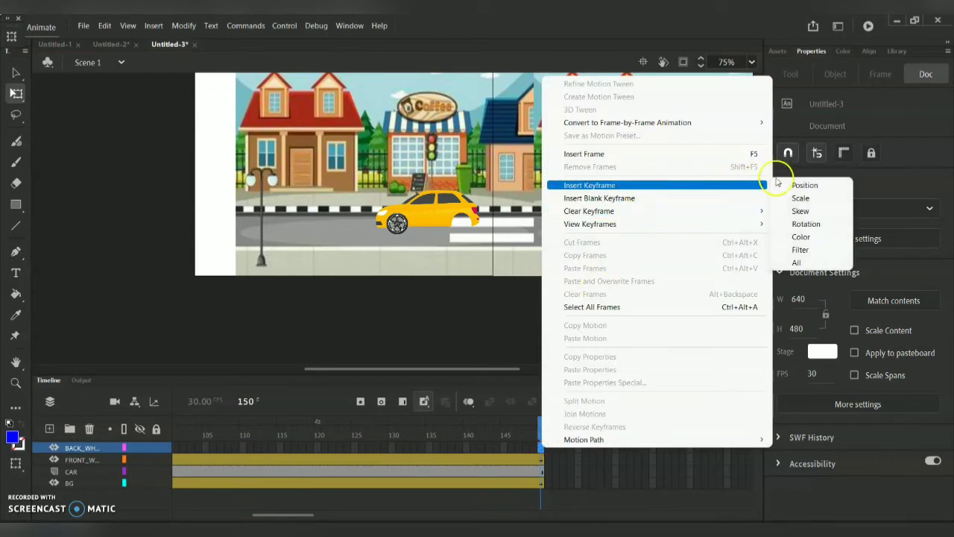
click(805, 224)
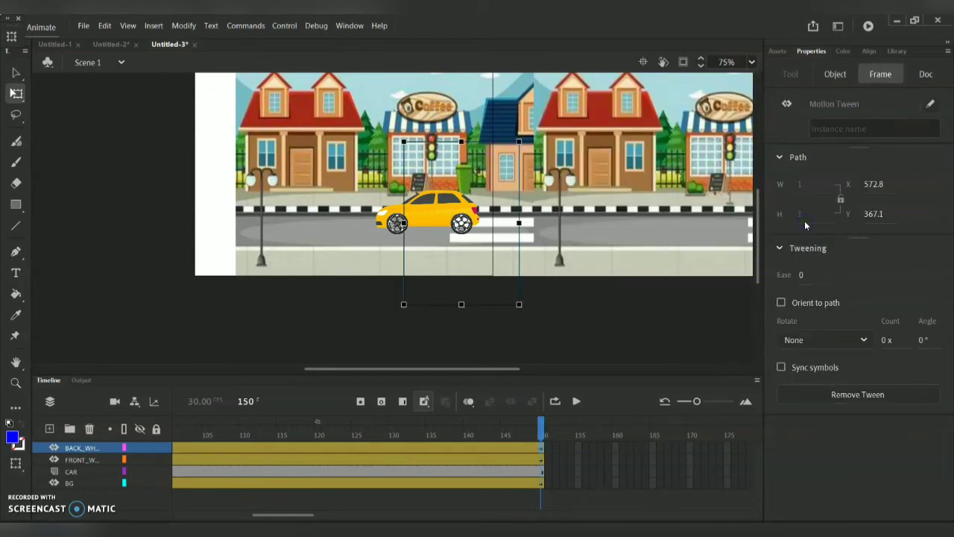
Step: Make the back wheel spin counter-clockwise 50 times, then play and test the movie
click(811, 340)
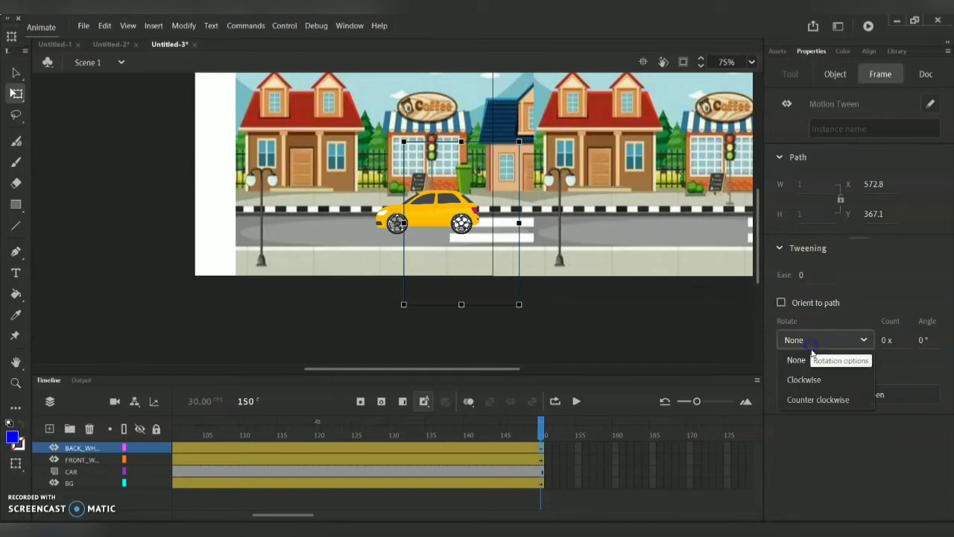
click(822, 400)
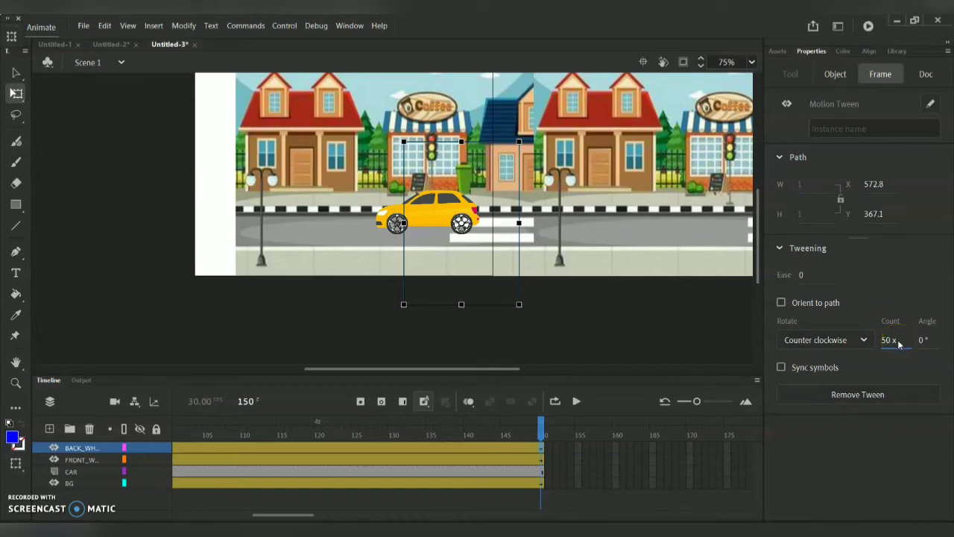
key(Return)
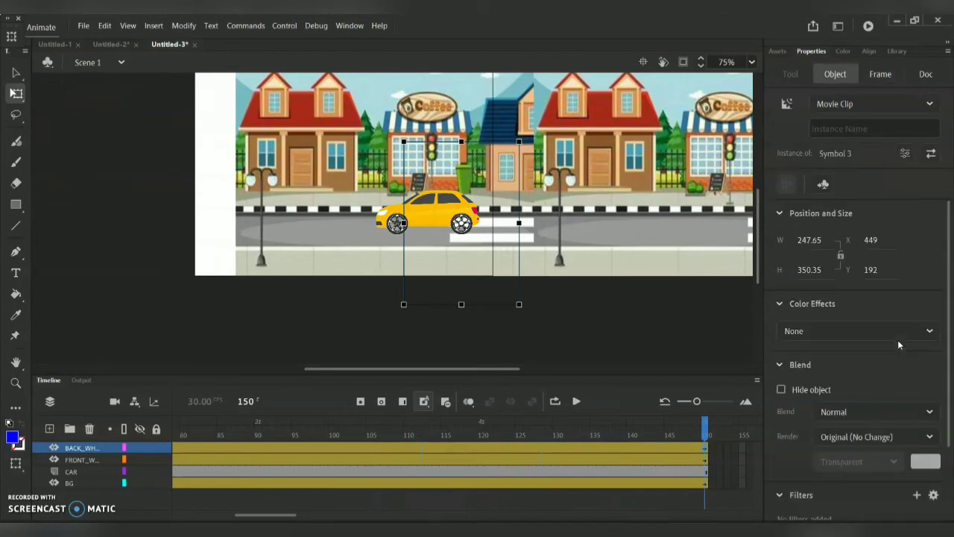
key(ctrl+Return)
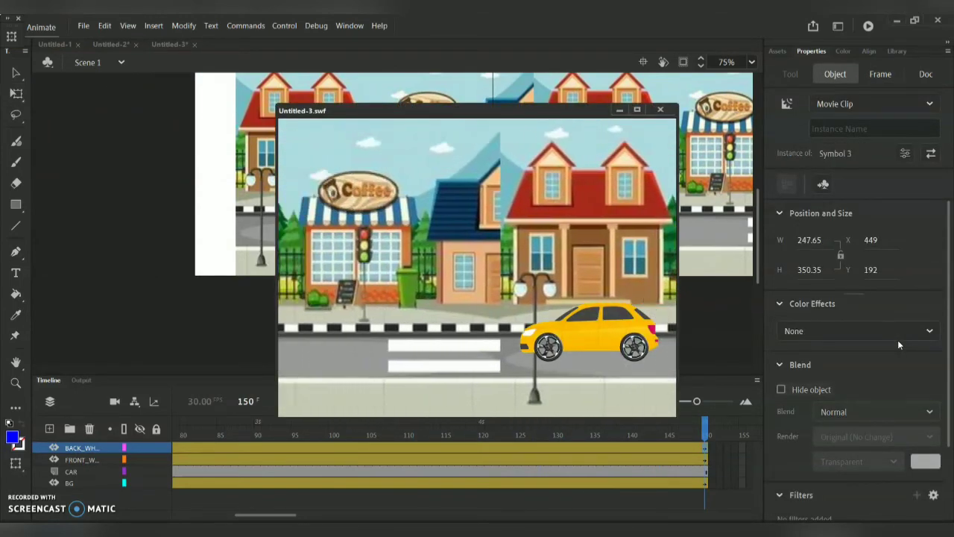
click(625, 325)
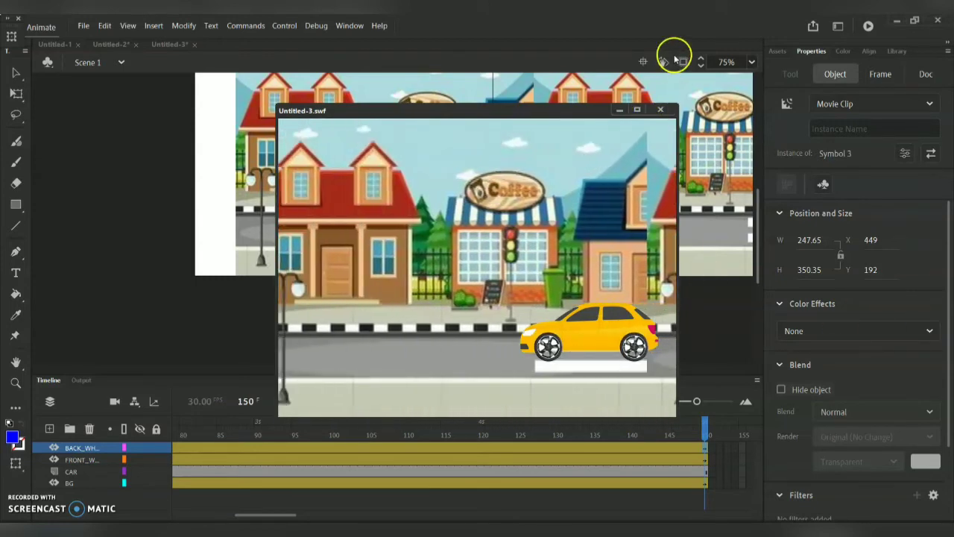
click(659, 110)
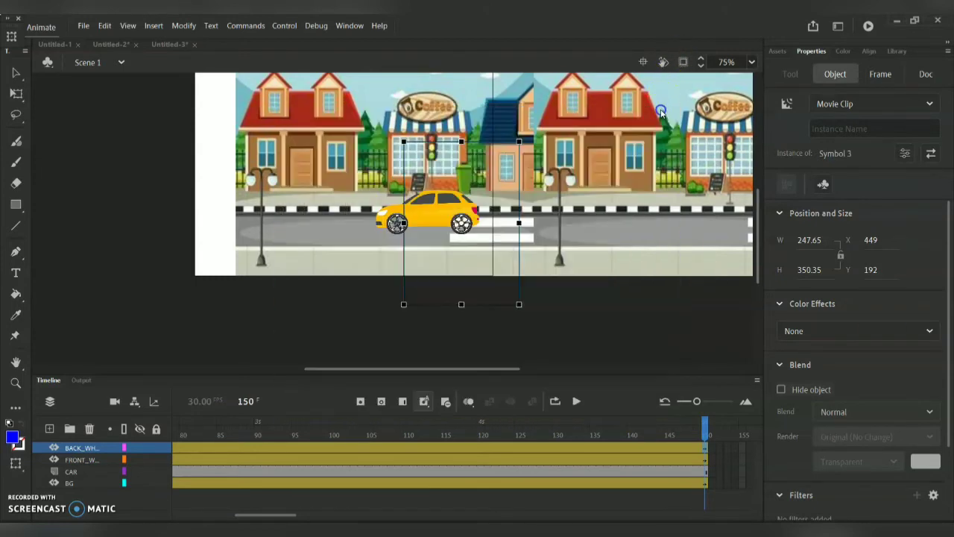
click(83, 25)
Step: Open Export Video/Media and uncheck Ignore stage color to keep the background
mouse_move(198, 216)
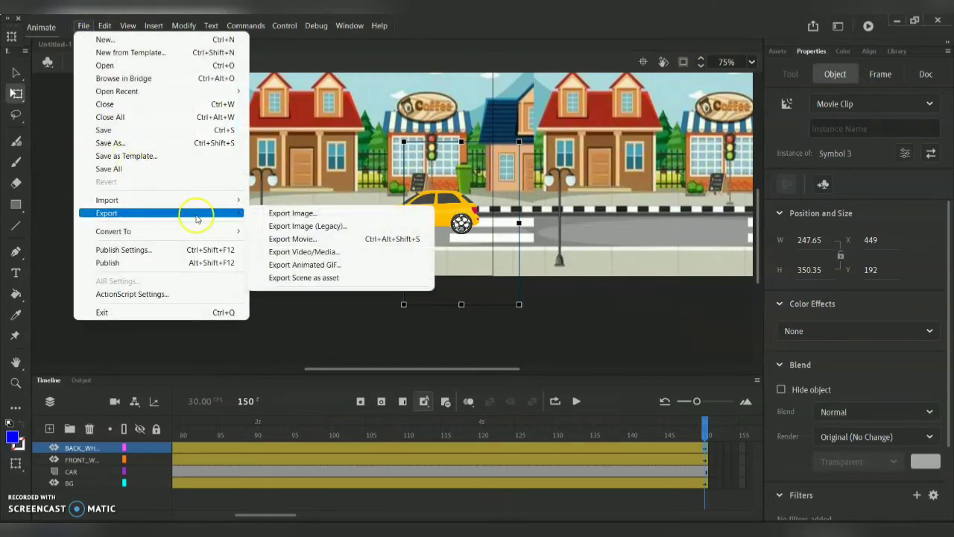
click(302, 254)
click(373, 169)
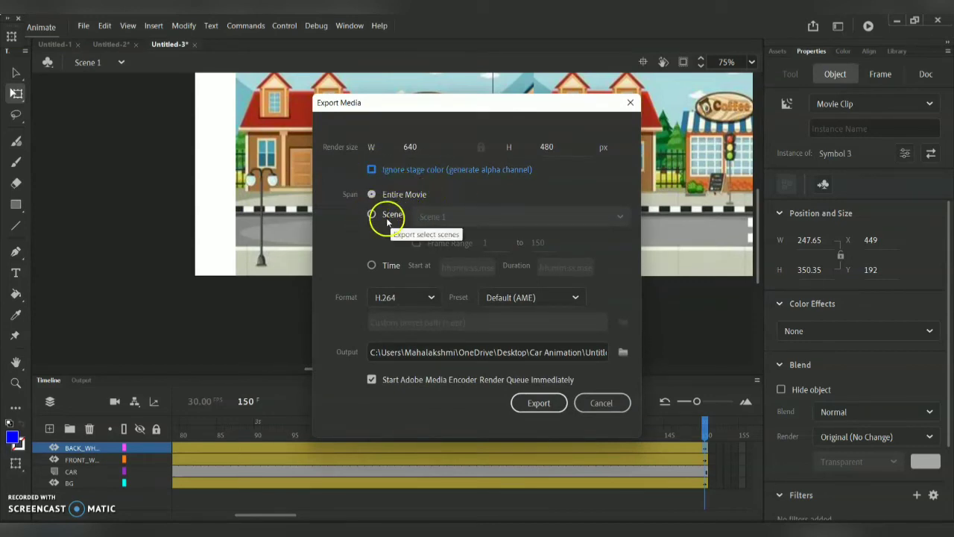
Step: Save the export output to the Desktop under the name 'CAR ANIMATION CC'
click(622, 354)
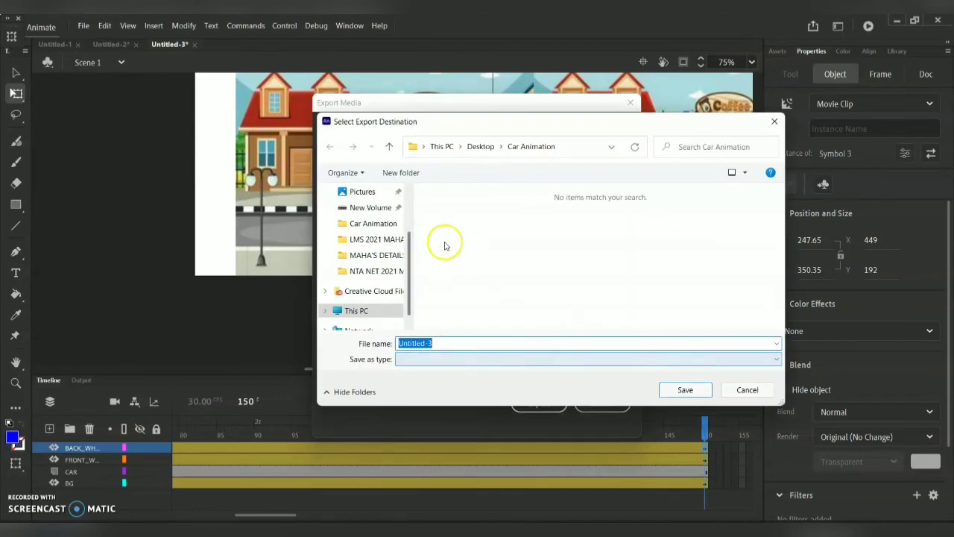
scroll(414, 255, up, 3)
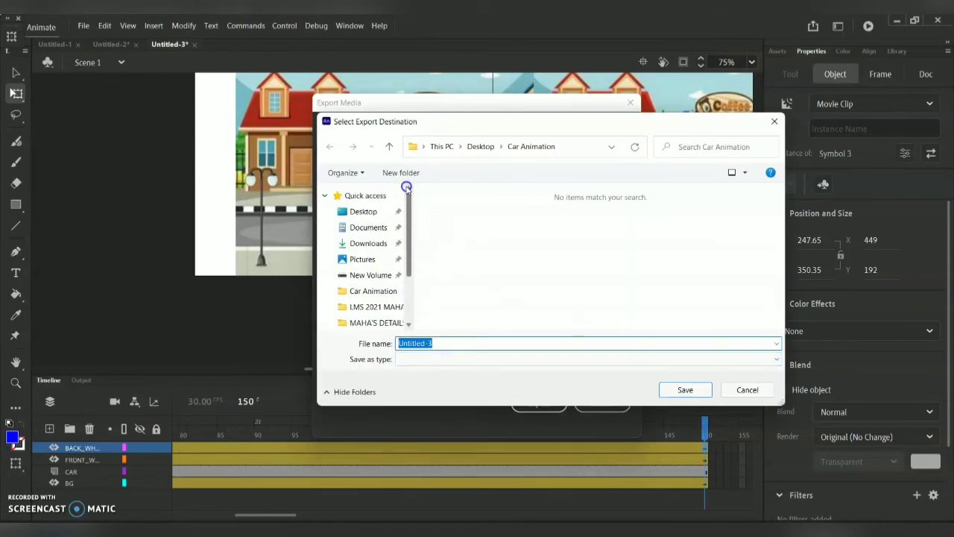
click(363, 211)
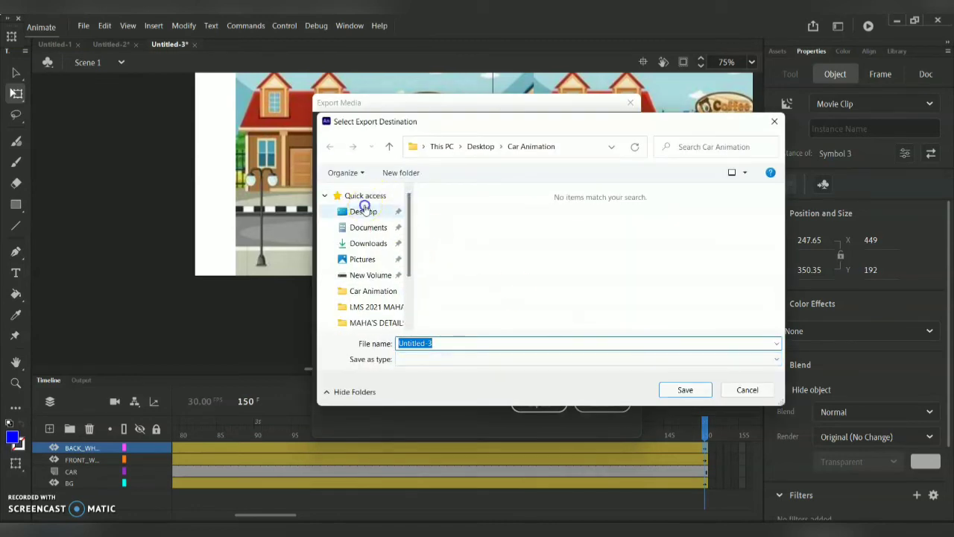
double_click(440, 344)
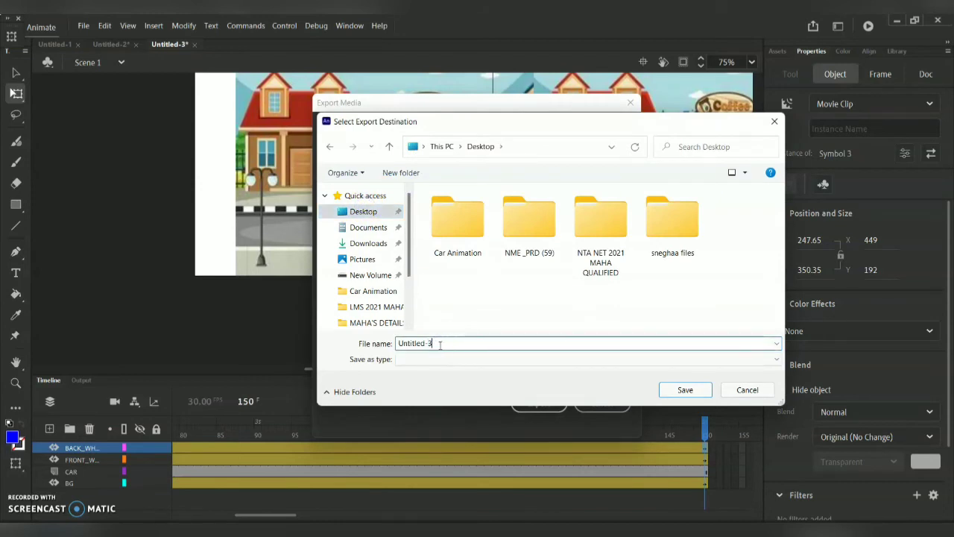
text(CAR)
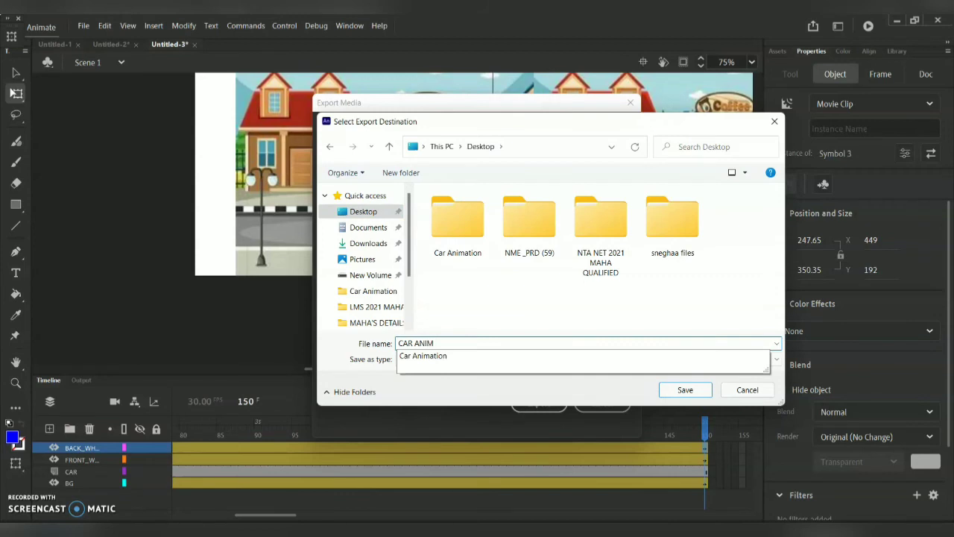
text( ANIMATION CC)
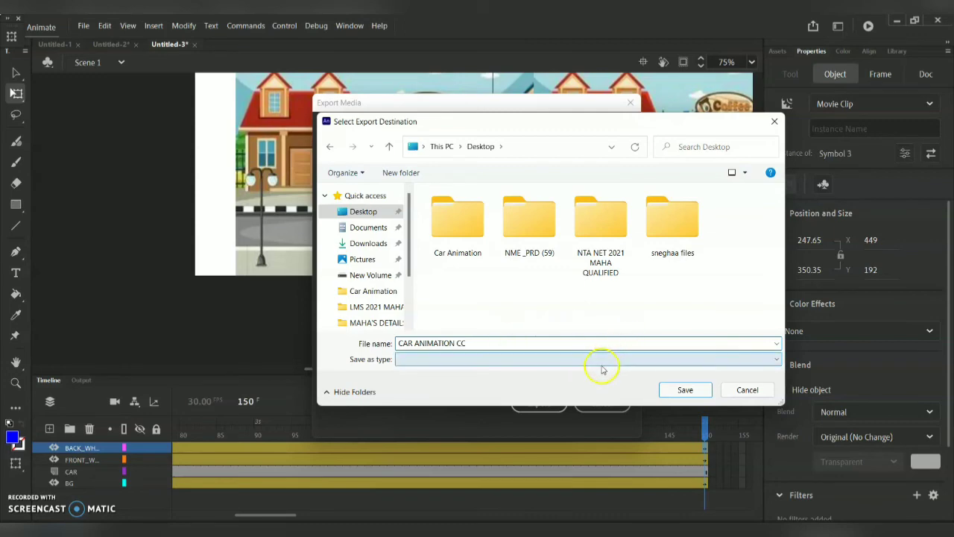
click(675, 389)
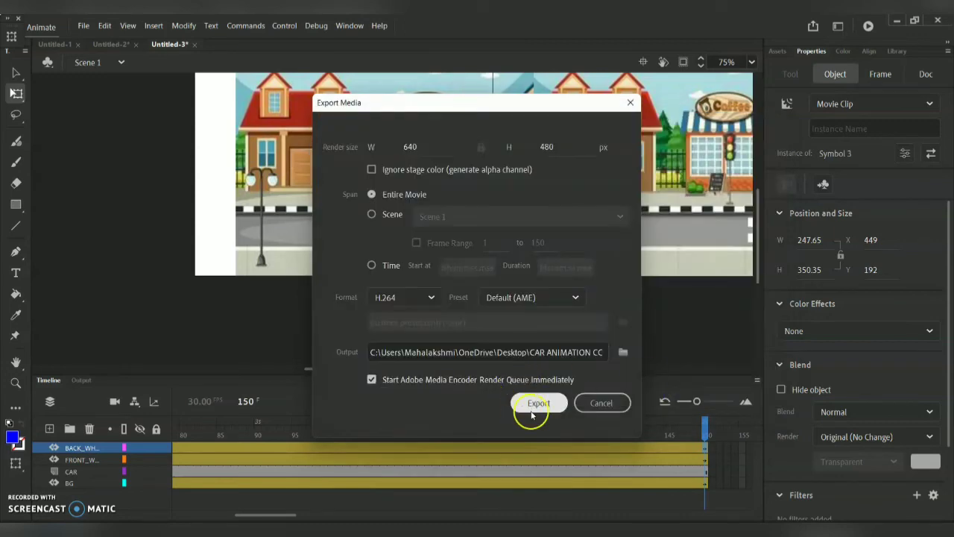
Step: Export the animation to Media Encoder as CAR ANIMATION CC.mp4, dismissing the trial prompt
click(532, 413)
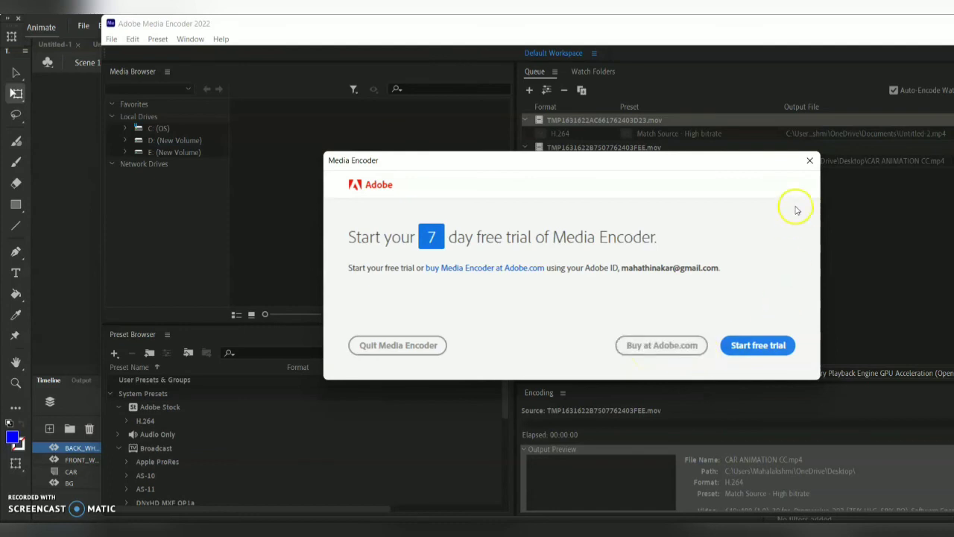
click(809, 160)
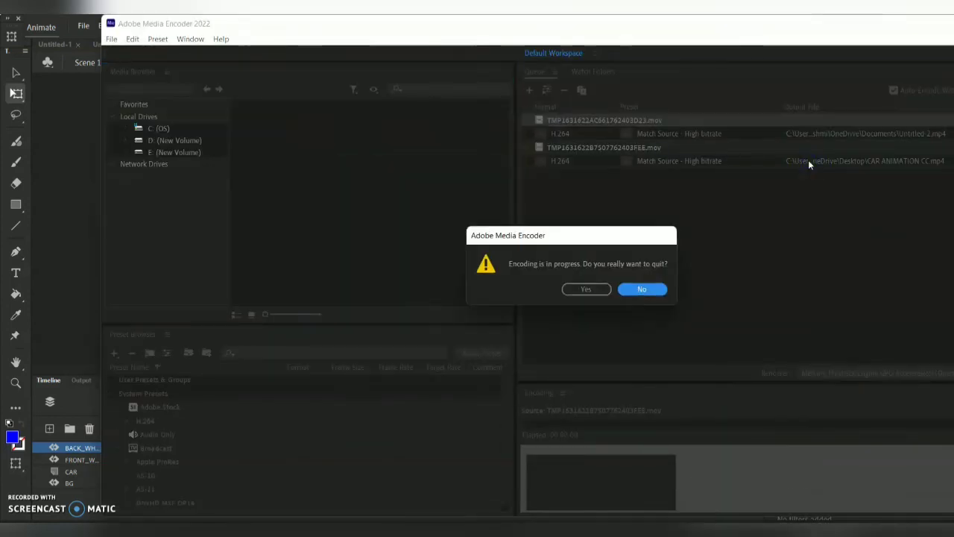
click(609, 289)
click(633, 289)
Step: Answer No to the repeated quit prompts and bring the video player forward
click(605, 288)
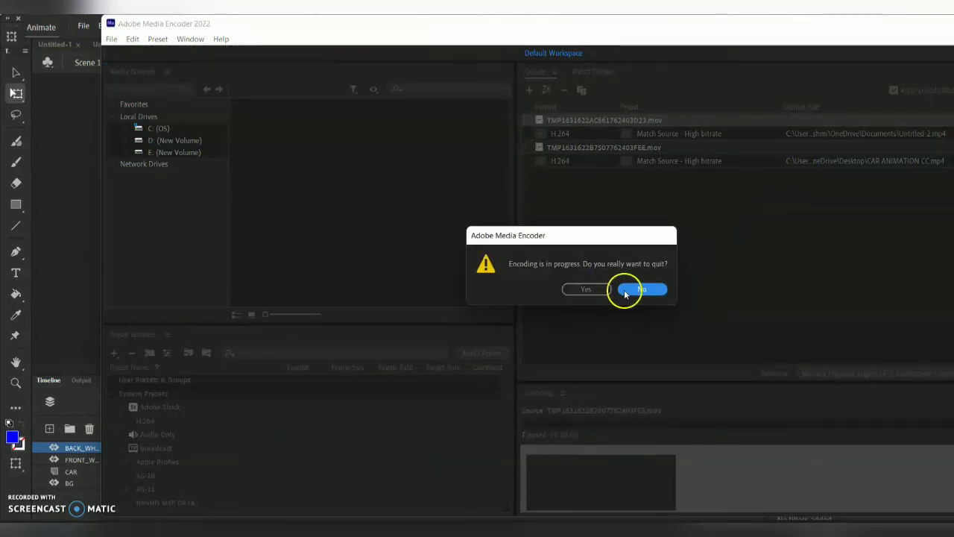
click(624, 291)
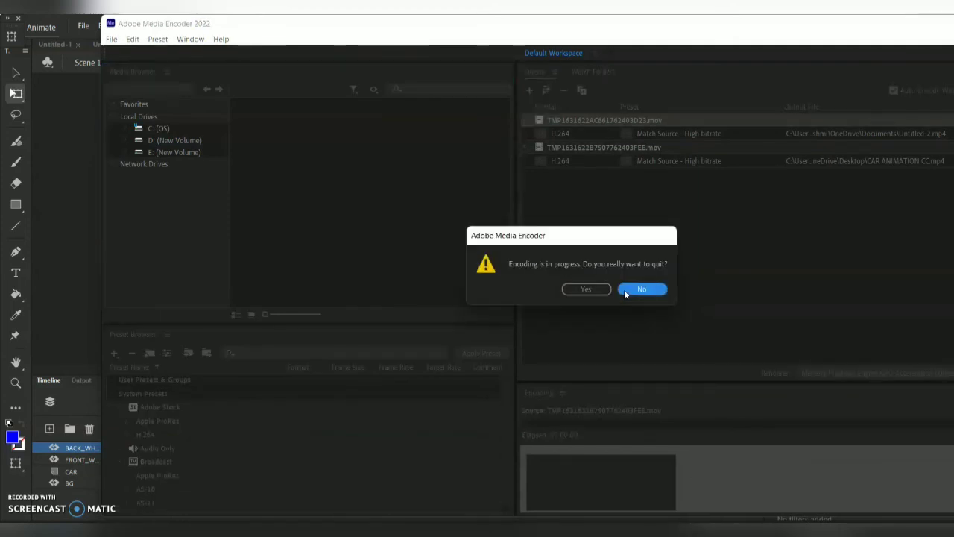
click(624, 290)
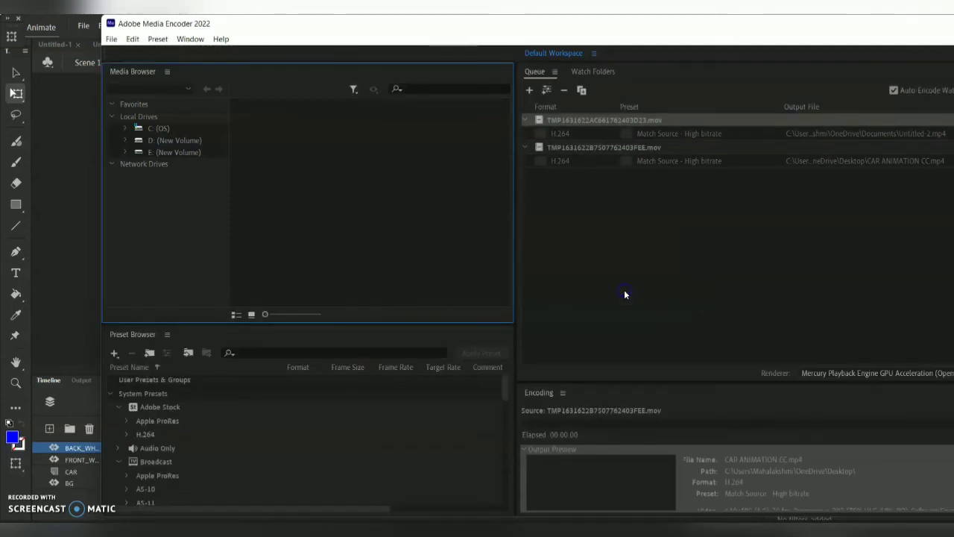
click(645, 288)
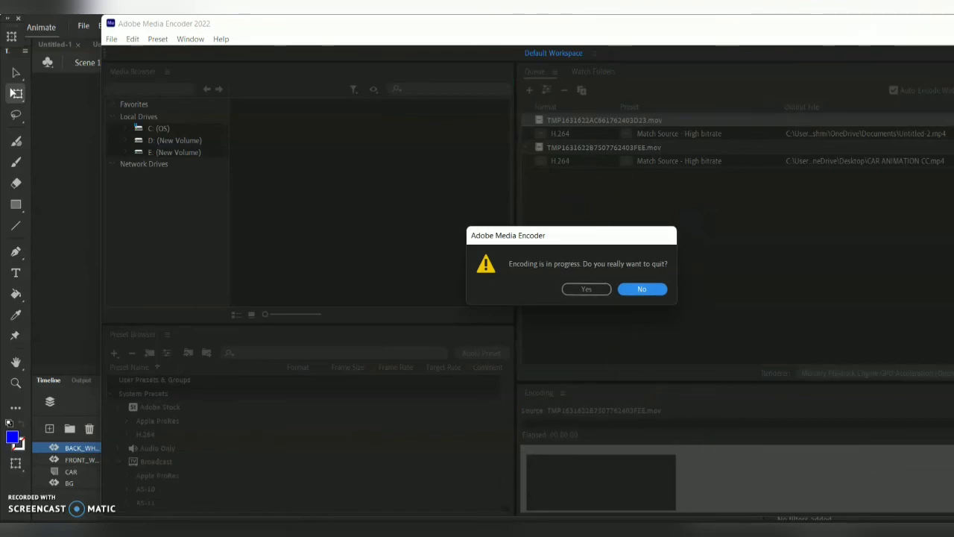
click(641, 531)
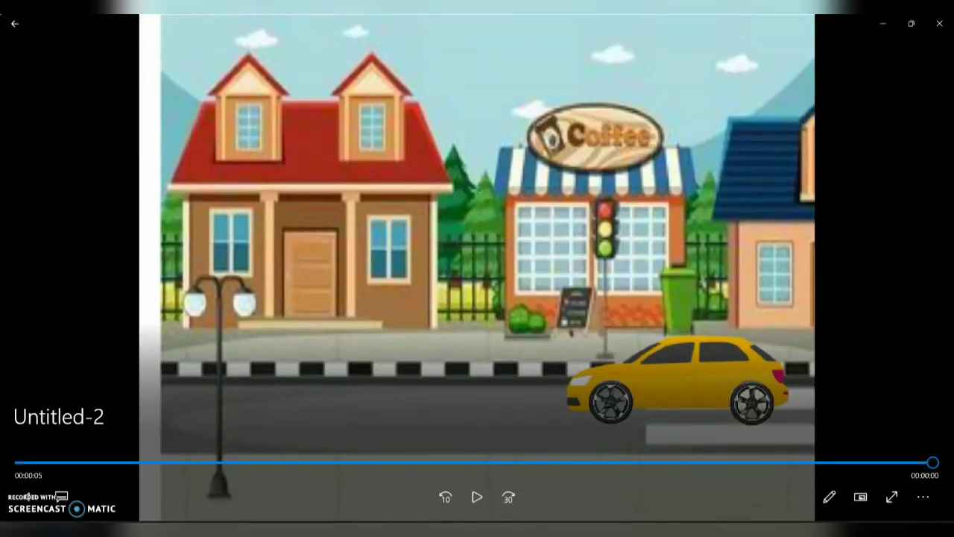
Step: Play Untitled-2, restore the player to a smaller window, and replay the video
click(477, 496)
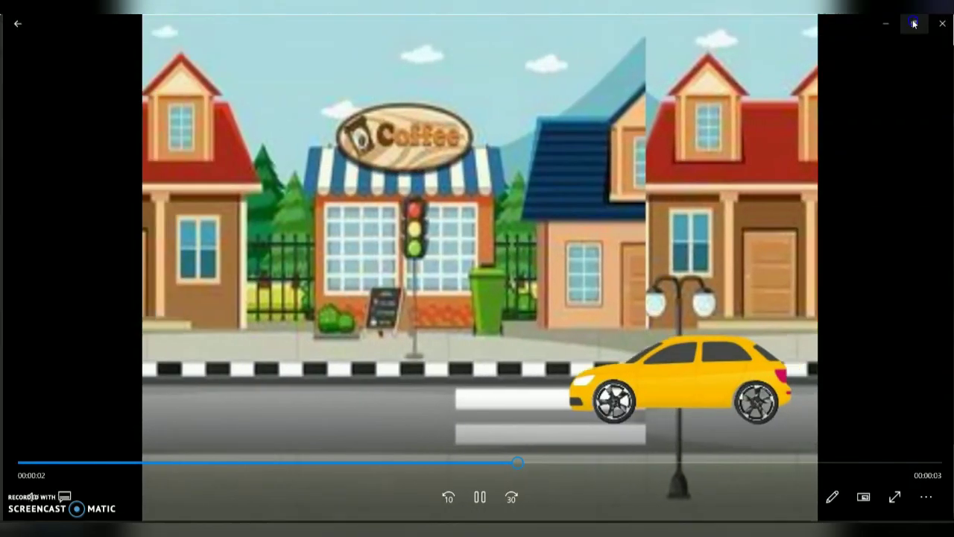
click(914, 24)
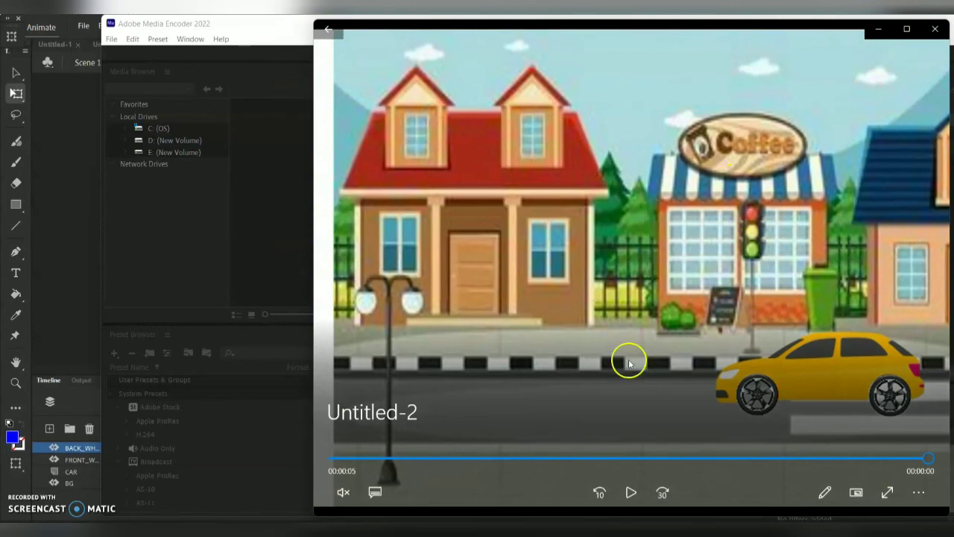
click(630, 492)
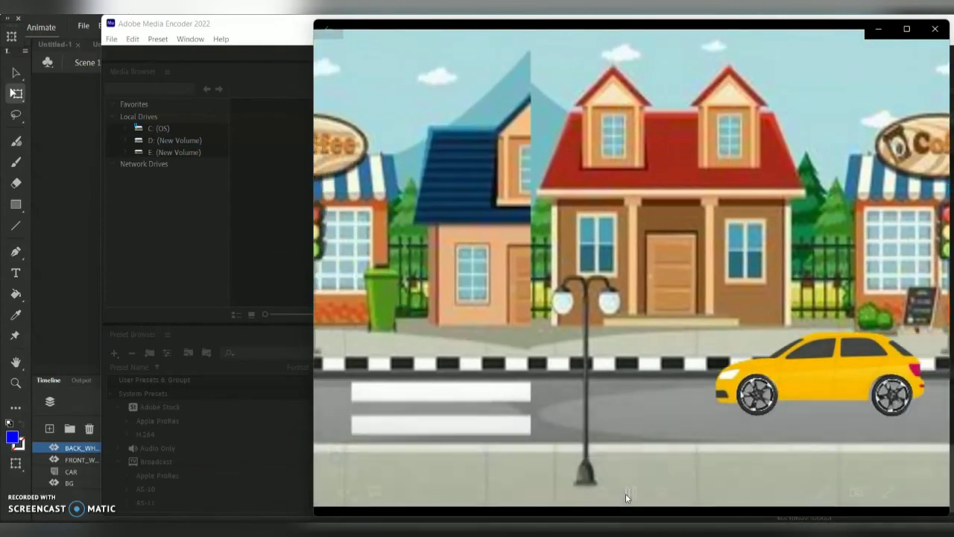